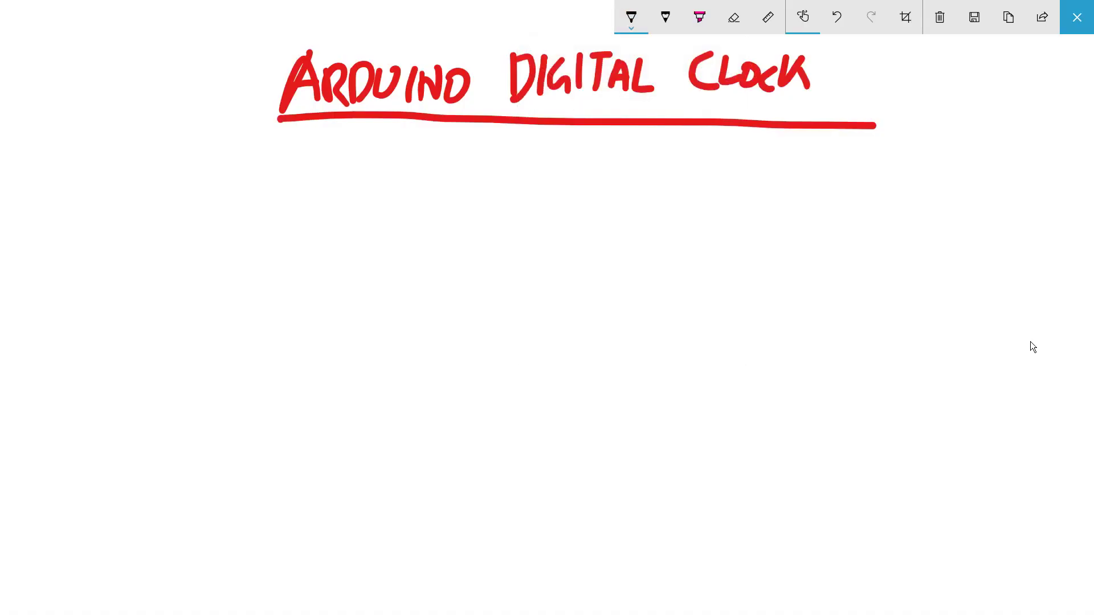
Step: Sketch the first box and label it 5V power supply
left_click_drag(141, 178, 143, 291)
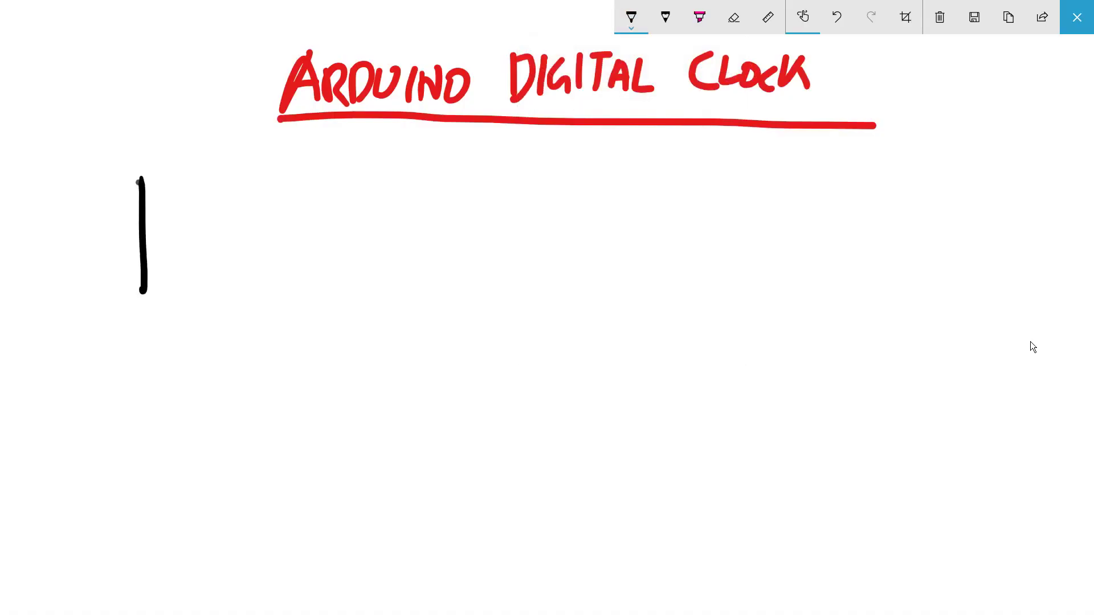
mouse_move(138, 182)
left_mouse_down()
mouse_move(479, 180)
mouse_move(475, 282)
left_mouse_up()
left_click_drag(143, 290, 502, 280)
left_click_drag(155, 234, 454, 211)
Step: Draw a second box labelled RTC DS1307
left_click_drag(566, 312, 557, 417)
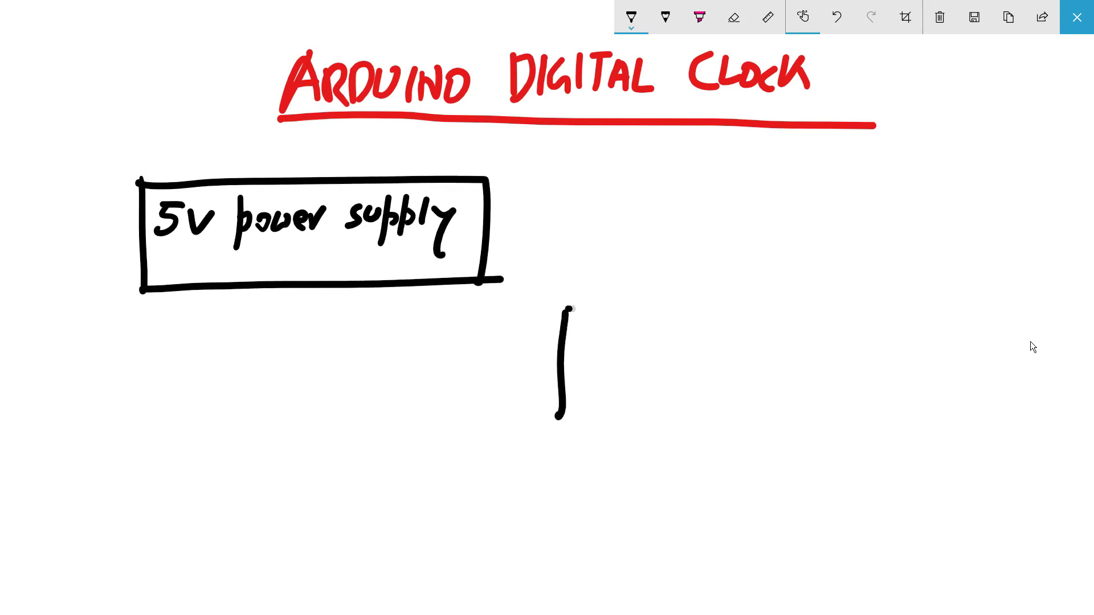
mouse_move(567, 308)
left_mouse_down()
mouse_move(697, 307)
mouse_move(711, 319)
mouse_move(706, 427)
left_mouse_up()
left_click_drag(559, 420, 712, 421)
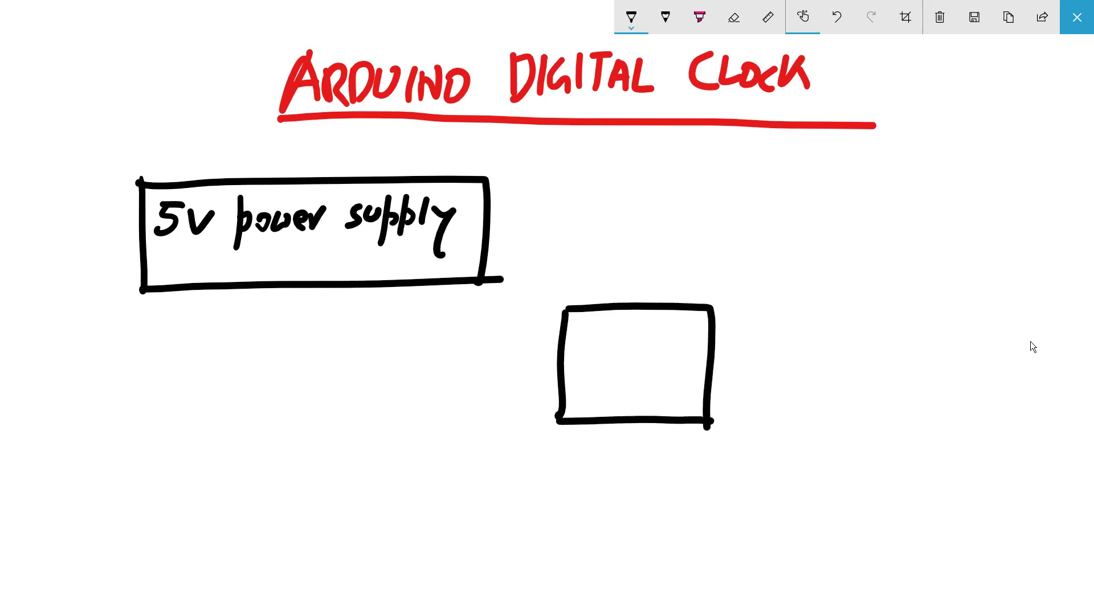
mouse_move(595, 317)
left_mouse_down()
mouse_move(596, 353)
mouse_move(615, 350)
mouse_move(646, 318)
left_mouse_up()
mouse_move(633, 320)
left_mouse_down()
mouse_move(634, 347)
mouse_move(668, 345)
left_mouse_up()
mouse_move(577, 368)
left_mouse_down()
mouse_move(577, 394)
mouse_move(631, 393)
left_mouse_up()
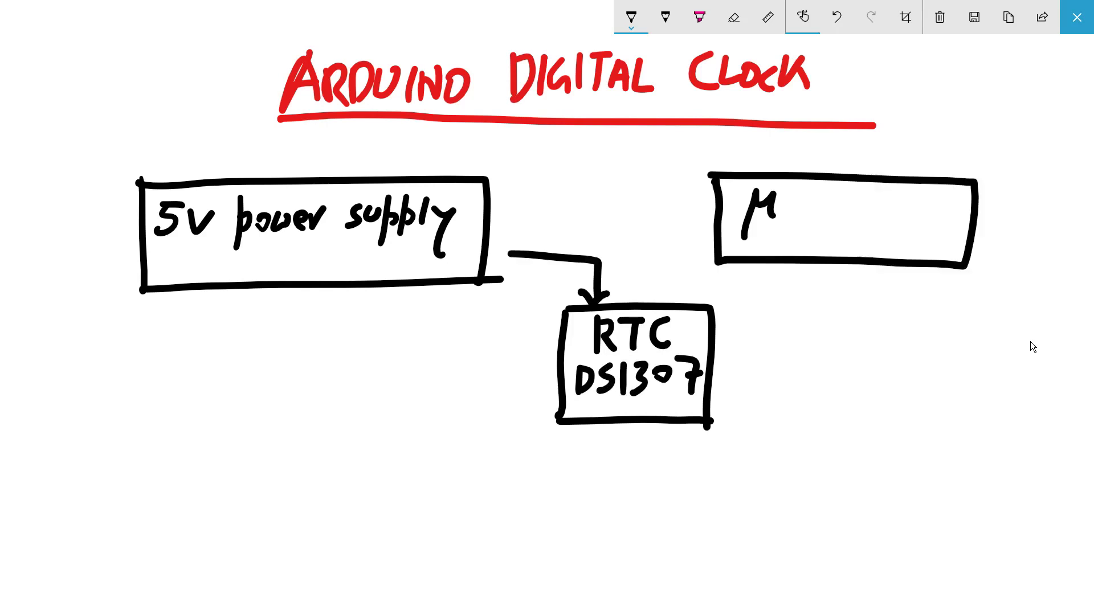
left_click(812, 211)
Step: Add an arrow to a µcontroller box and a 4x7 Segment Display box
mouse_move(800, 205)
left_mouse_down()
mouse_move(791, 224)
mouse_move(839, 221)
left_mouse_up()
mouse_move(848, 204)
left_mouse_down()
mouse_move(847, 228)
mouse_move(871, 212)
left_mouse_up()
mouse_move(877, 211)
left_mouse_down()
mouse_move(912, 226)
mouse_move(938, 208)
left_mouse_up()
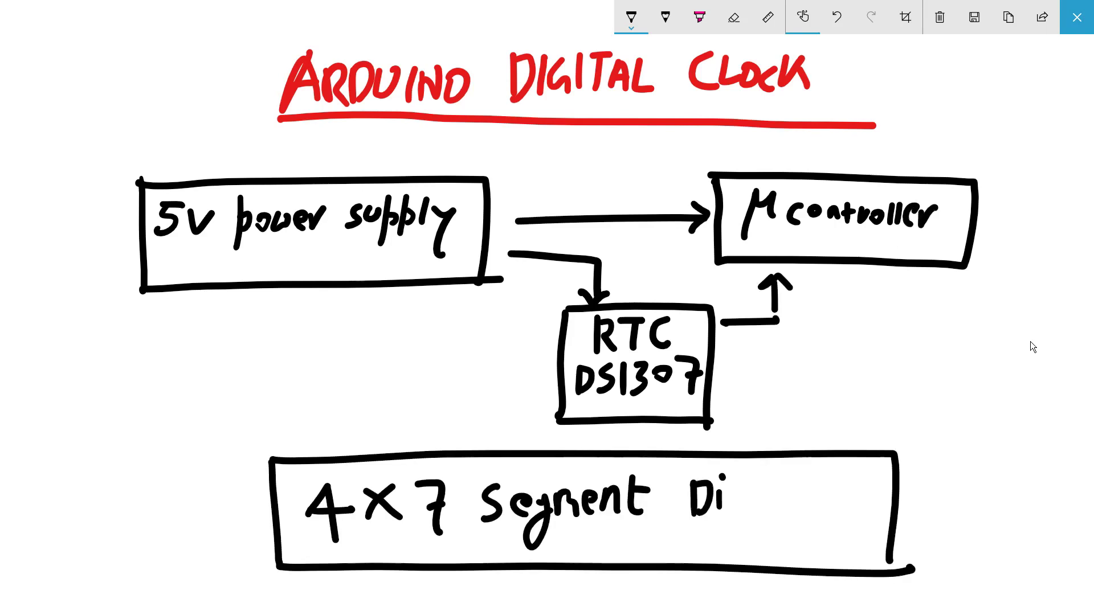
mouse_move(738, 489)
left_mouse_down()
mouse_move(725, 508)
mouse_move(752, 531)
mouse_move(757, 510)
left_mouse_up()
mouse_move(773, 473)
left_mouse_down()
mouse_move(775, 506)
mouse_move(799, 507)
mouse_move(799, 551)
left_mouse_up()
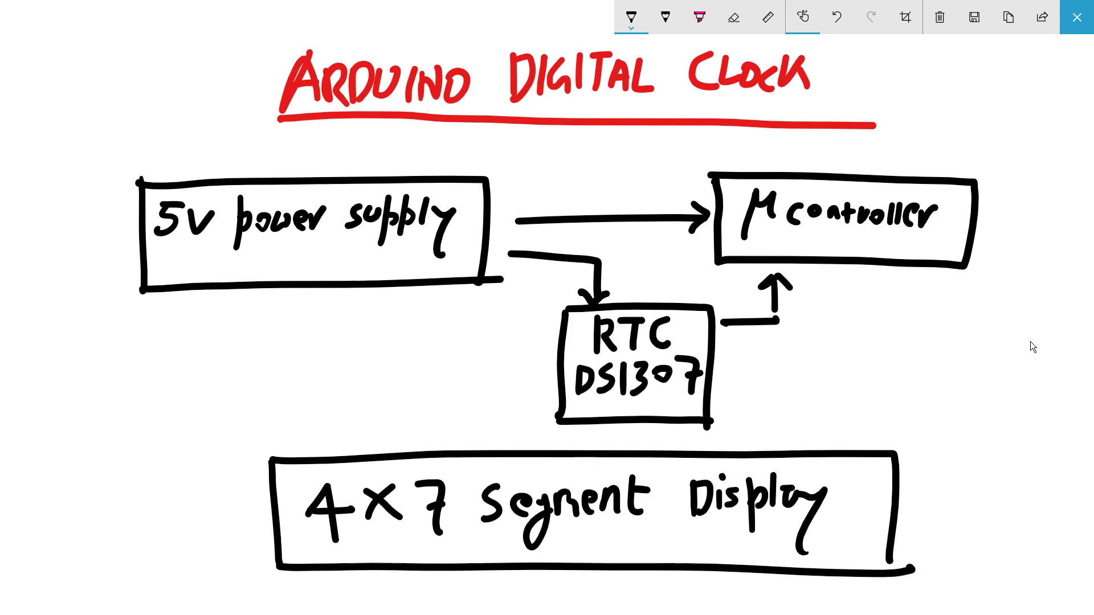
Step: Draw arrows from the microcontroller and the power supply down to the display box
mouse_move(829, 275)
left_mouse_down()
mouse_move(819, 431)
mouse_move(844, 422)
left_mouse_up()
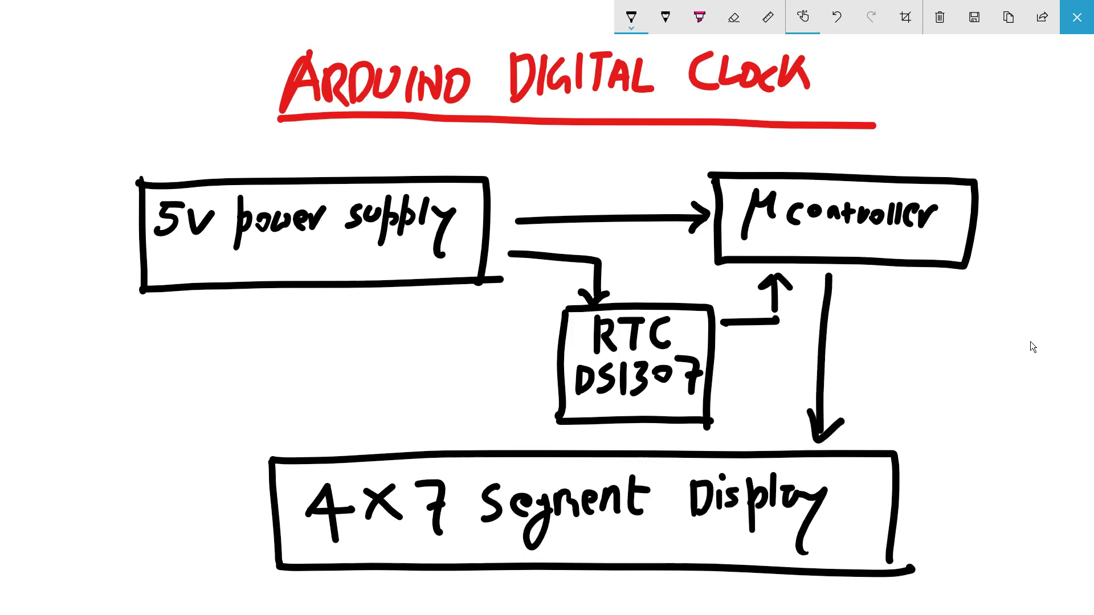
left_click_drag(534, 267, 525, 442)
mouse_move(507, 419)
left_mouse_down()
mouse_move(523, 442)
mouse_move(546, 412)
left_mouse_up()
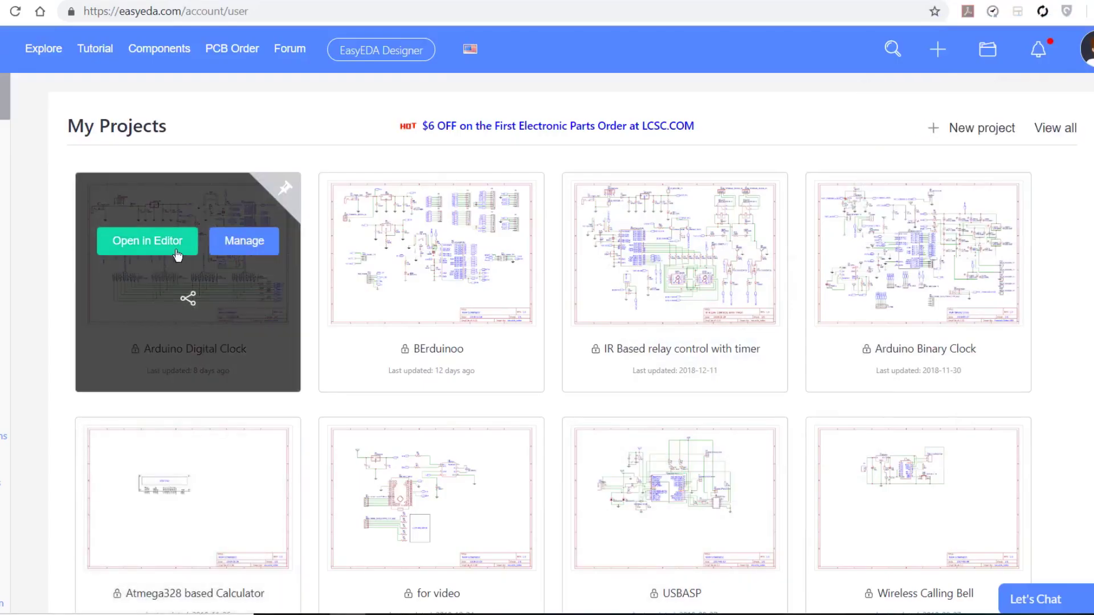
Step: Open the Arduino Digital Clock schematic, search libraries for ds1307 and preview the DS1307+ DIP-8 part
left_click(165, 241)
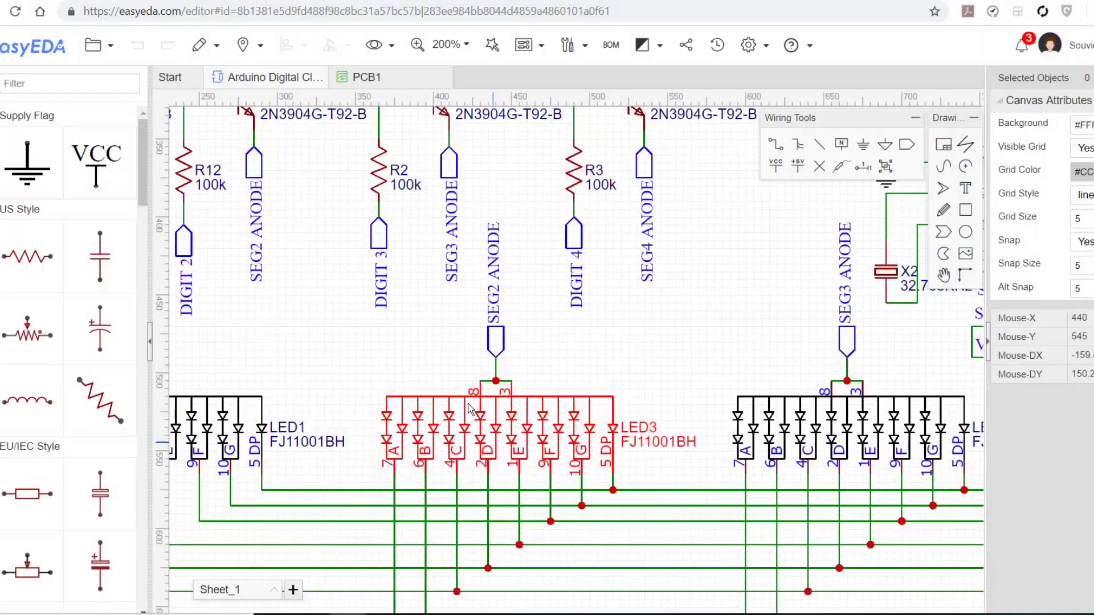
scroll(589, 453, "down", 4)
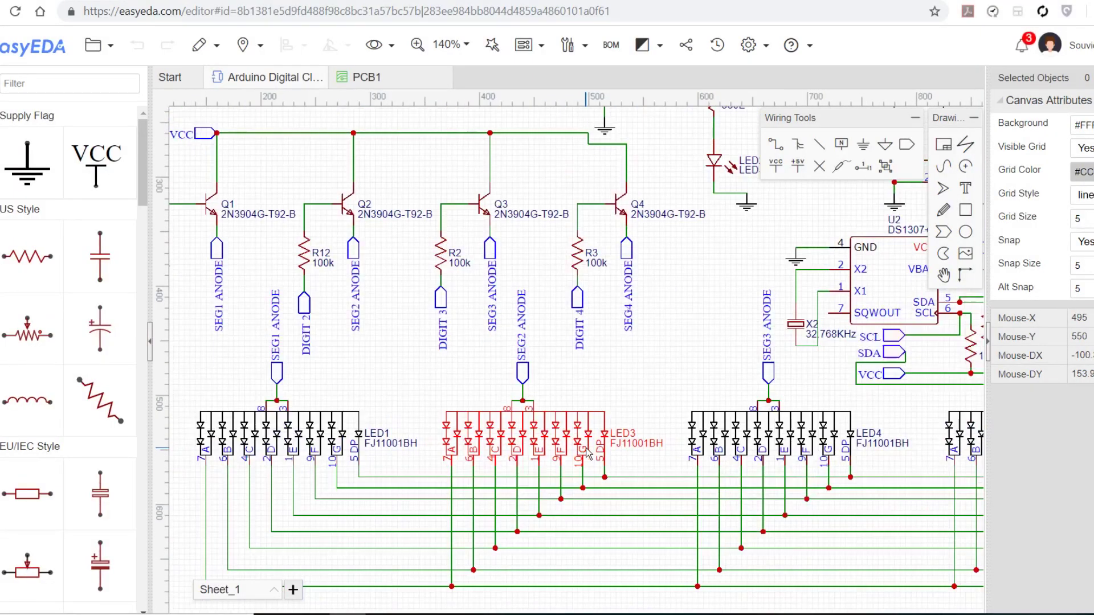
scroll(589, 453, "down", 1)
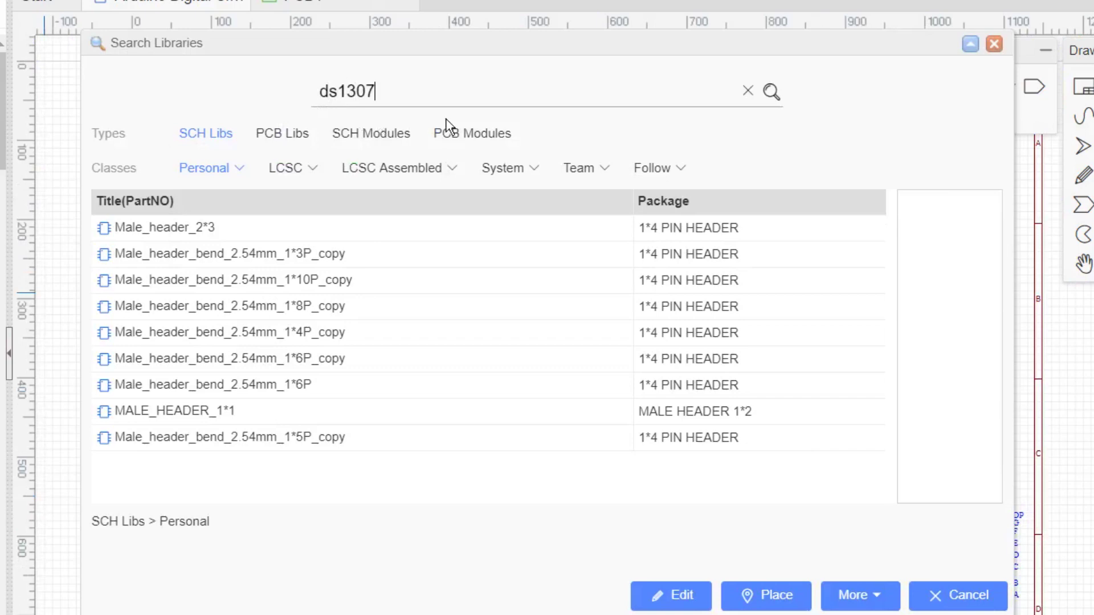
key("Return")
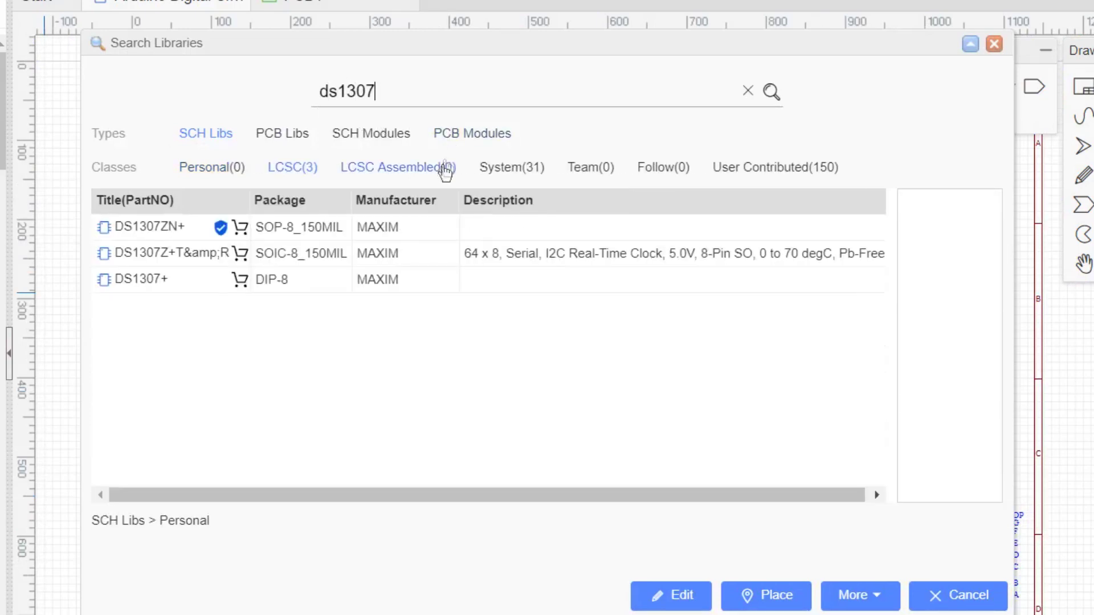
left_click(151, 284)
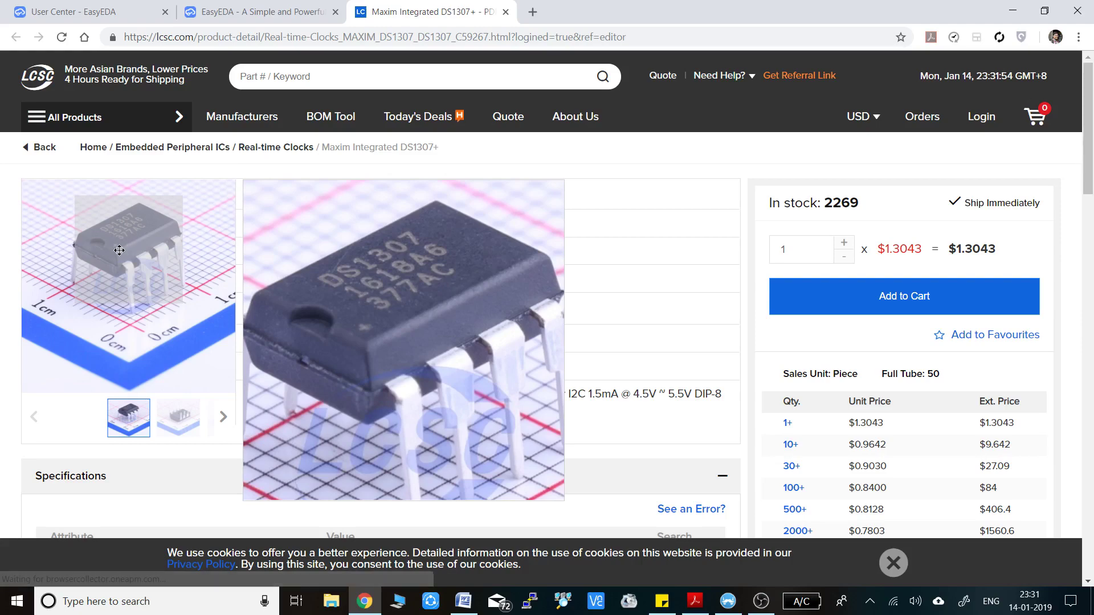
Step: Browse the DS1307+ LCSC product page, then close the LCSC tab to return to EasyEDA
scroll(474, 375, "down", 3)
scroll(476, 370, "up", 3)
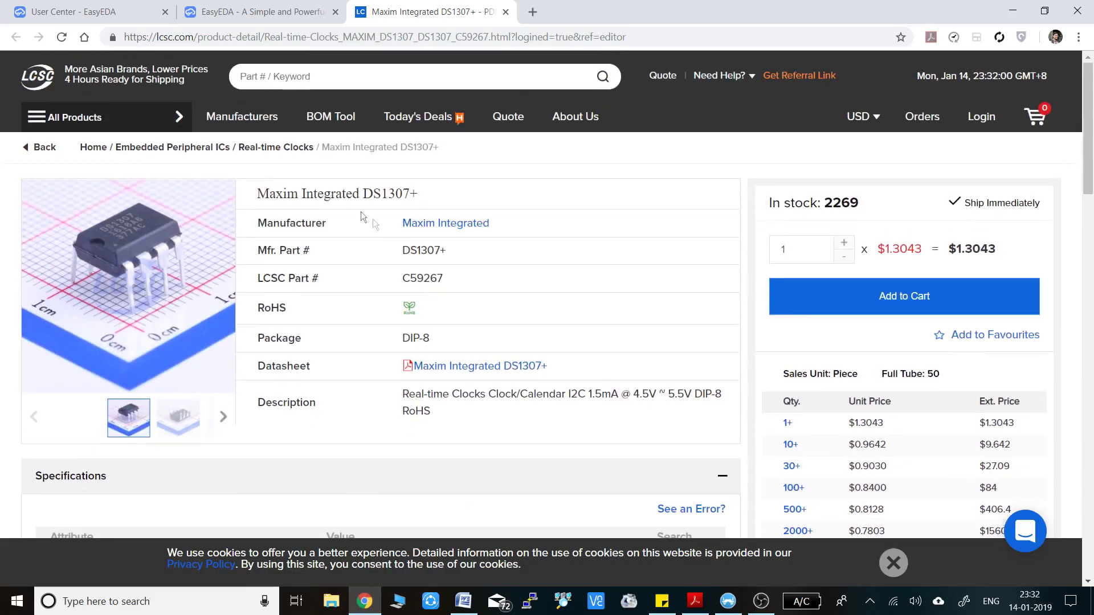
scroll(457, 306, "down", 6)
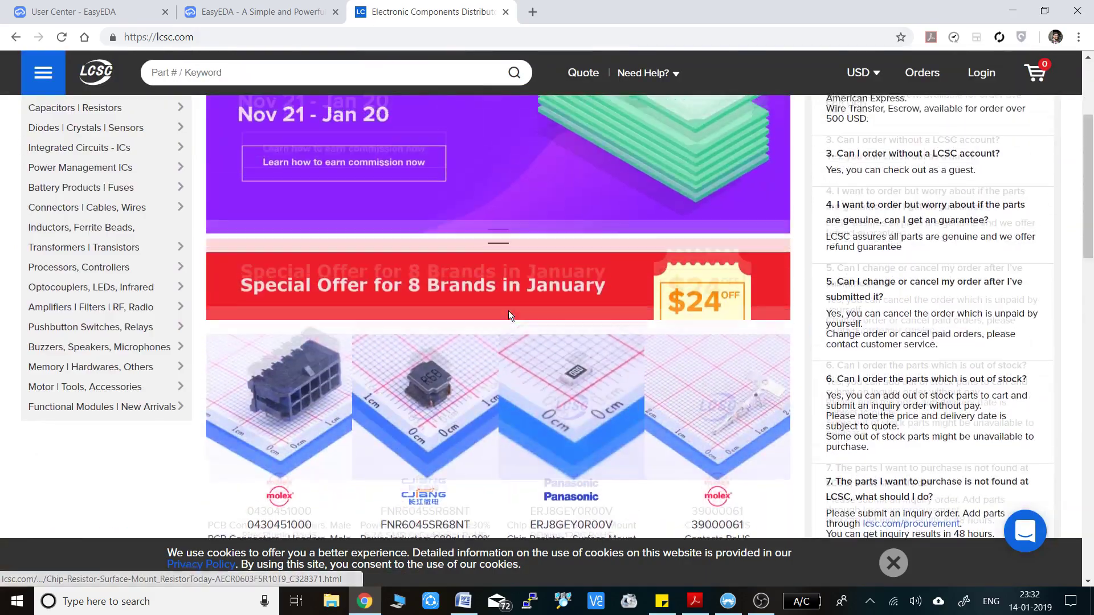
scroll(508, 310, "up", 4)
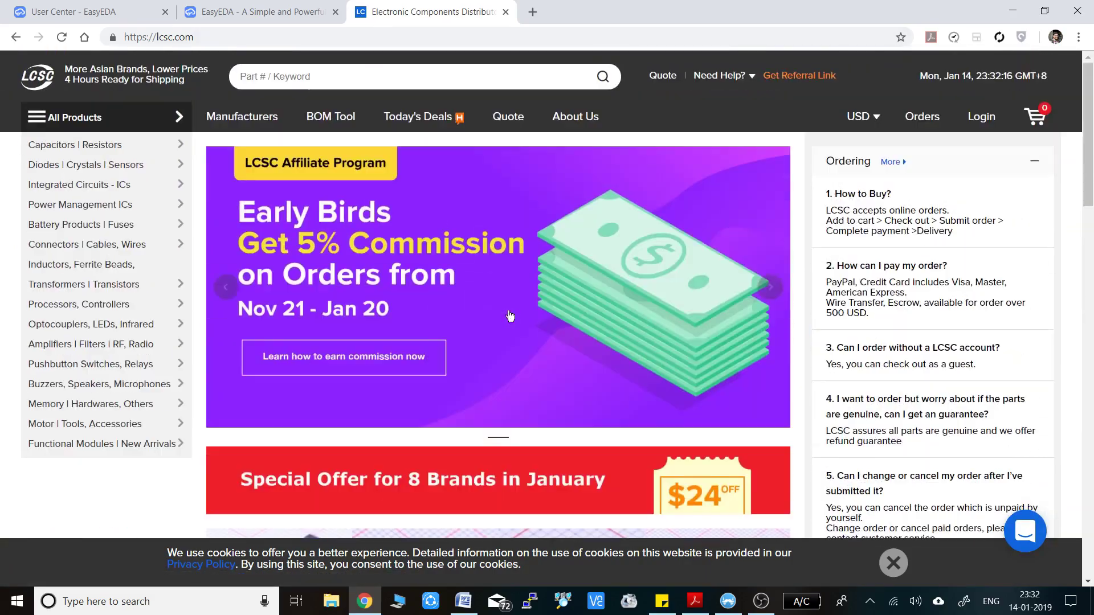
left_click(506, 12)
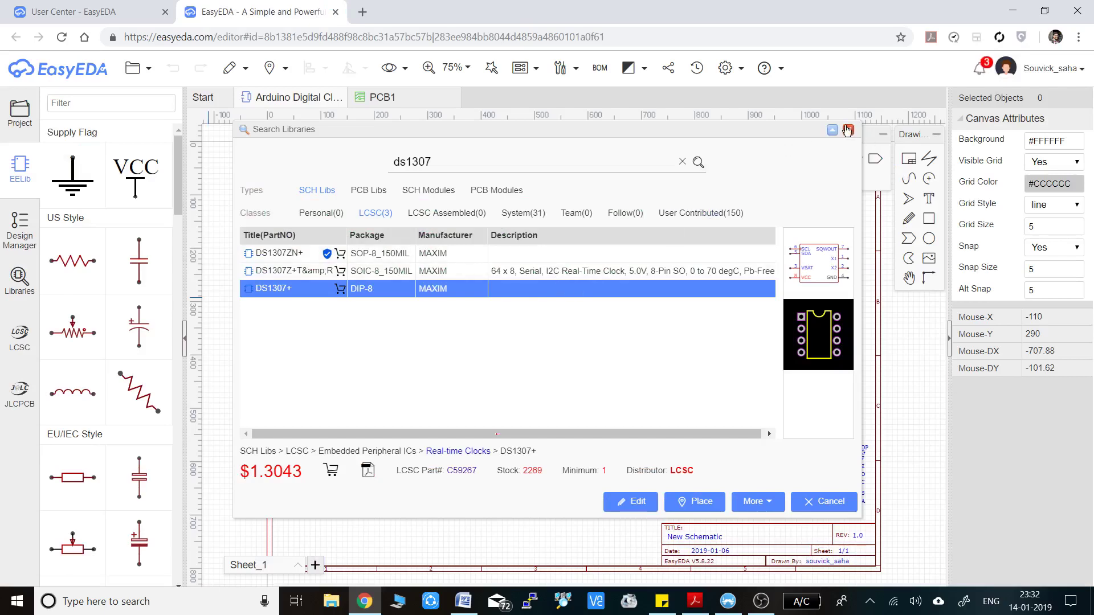
Step: Close the ds1307 library search and bring up the Design menu's PCB conversion options
left_click(848, 130)
left_click(524, 68)
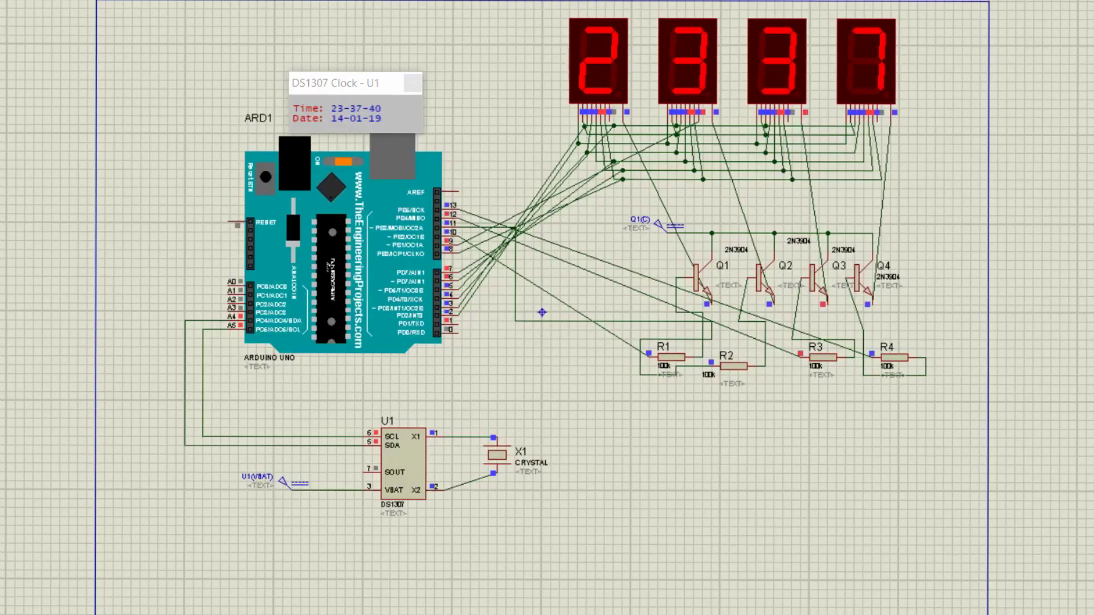
Step: Zoom around the simulated 2337 clock display, then bring up EasyEDA's Convert to PCB options
scroll(547, 319, "up", 2)
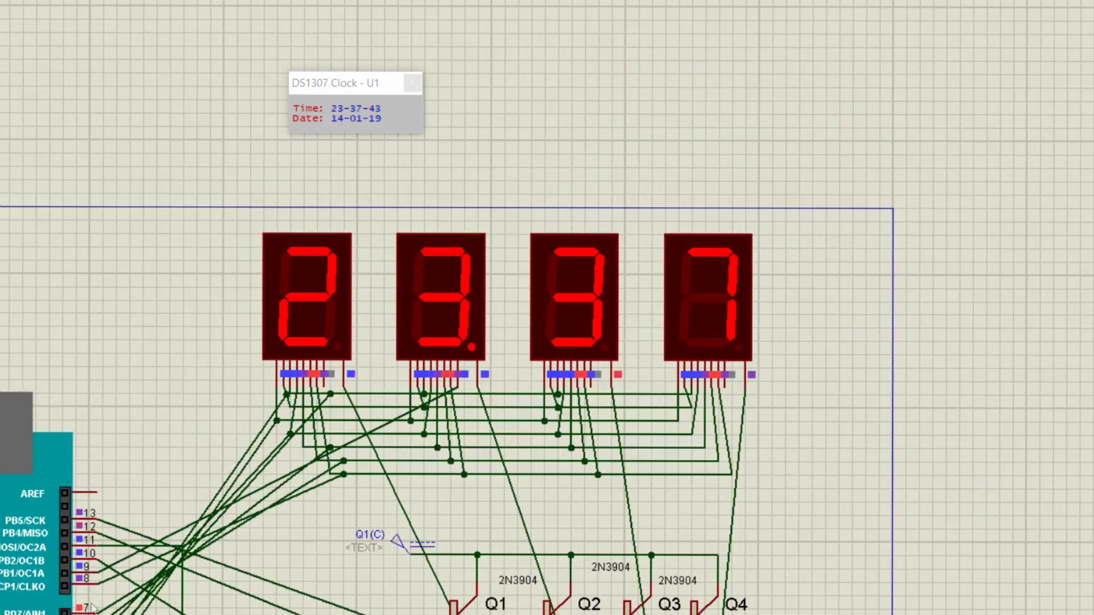
scroll(91, 609, "down", 1)
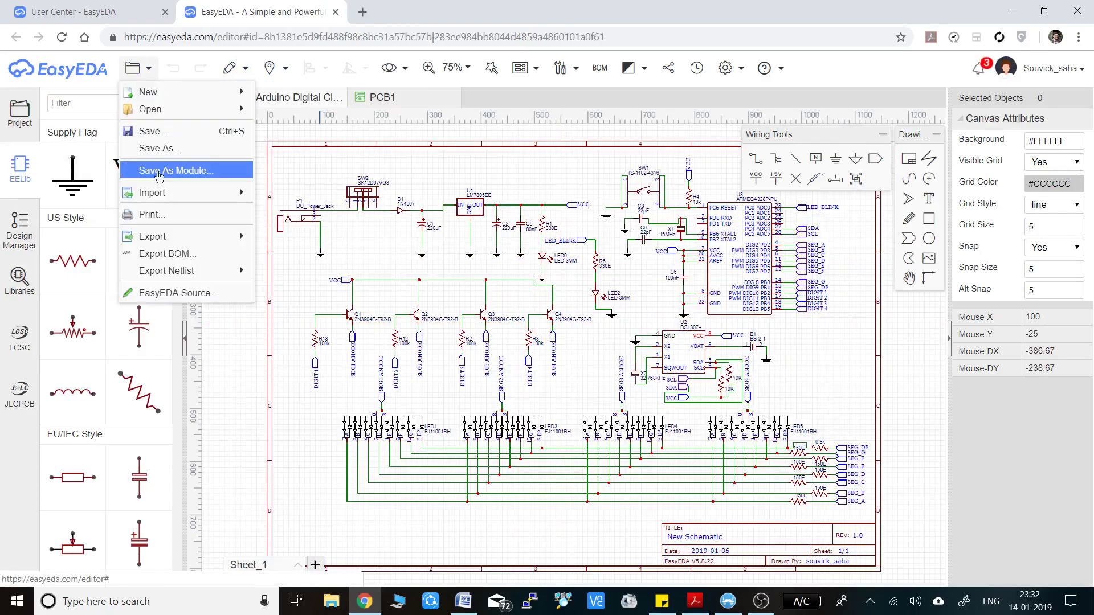
left_click(527, 67)
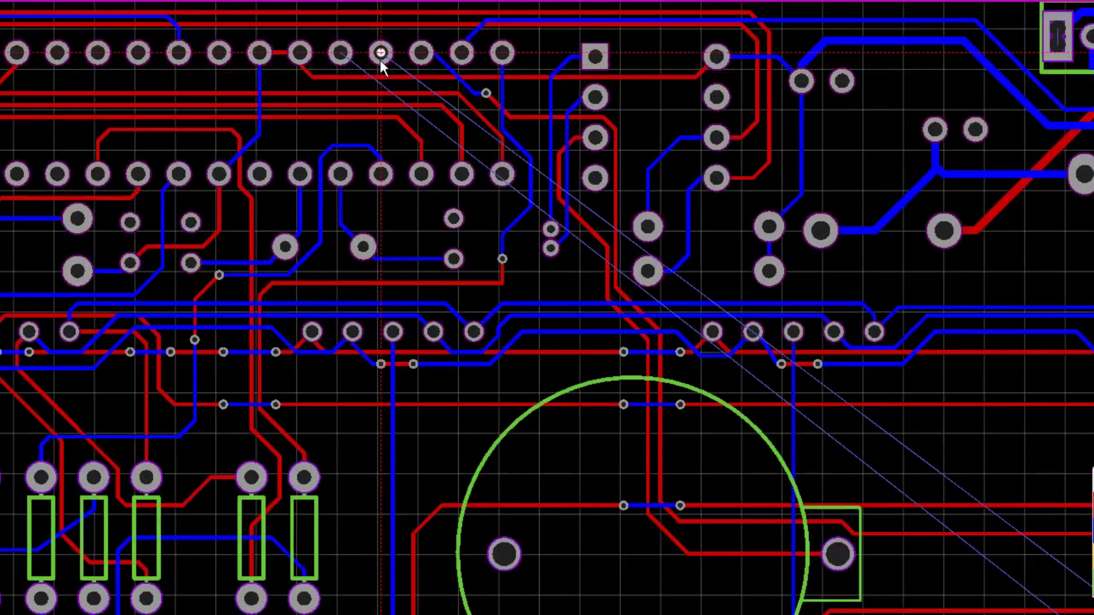
Step: Route the DIGIT3 track from its pad across the board and adjust its diagonal bend
left_click(381, 52)
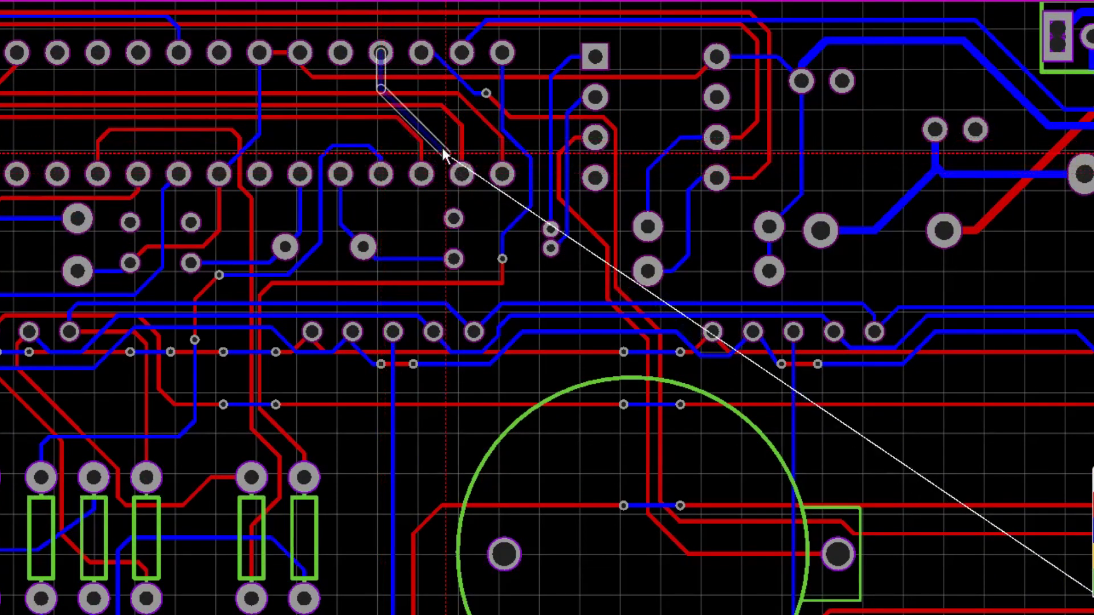
left_click(442, 140)
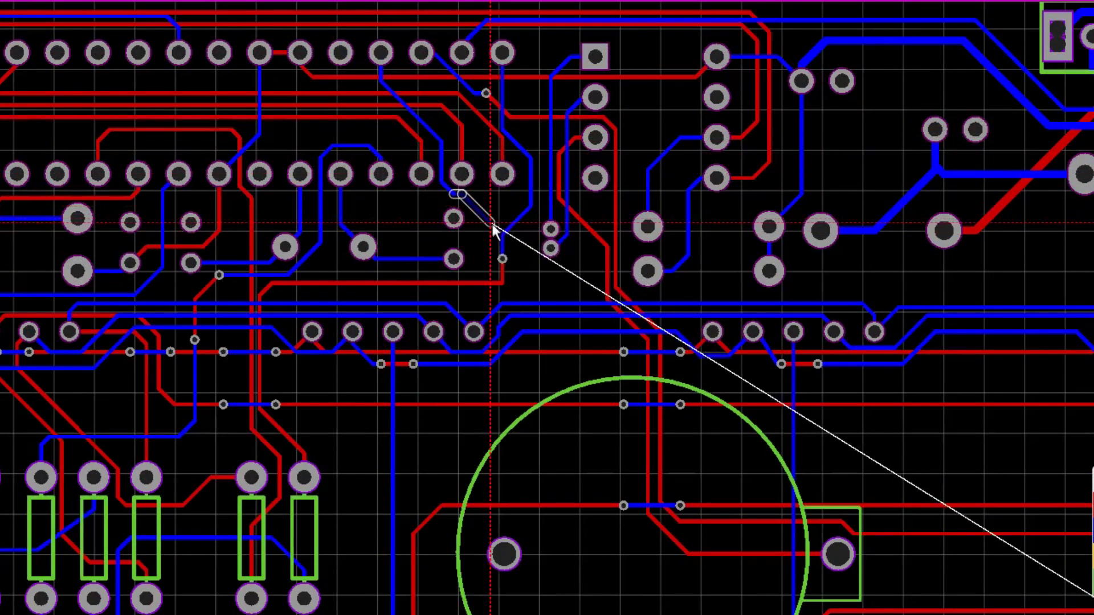
left_click(482, 208)
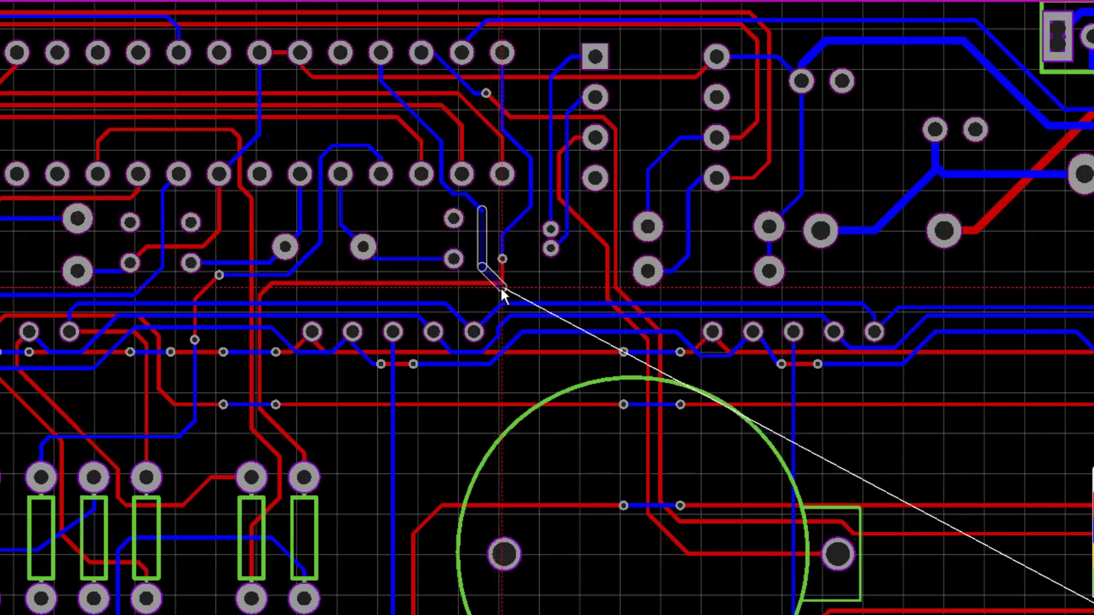
left_click(504, 294)
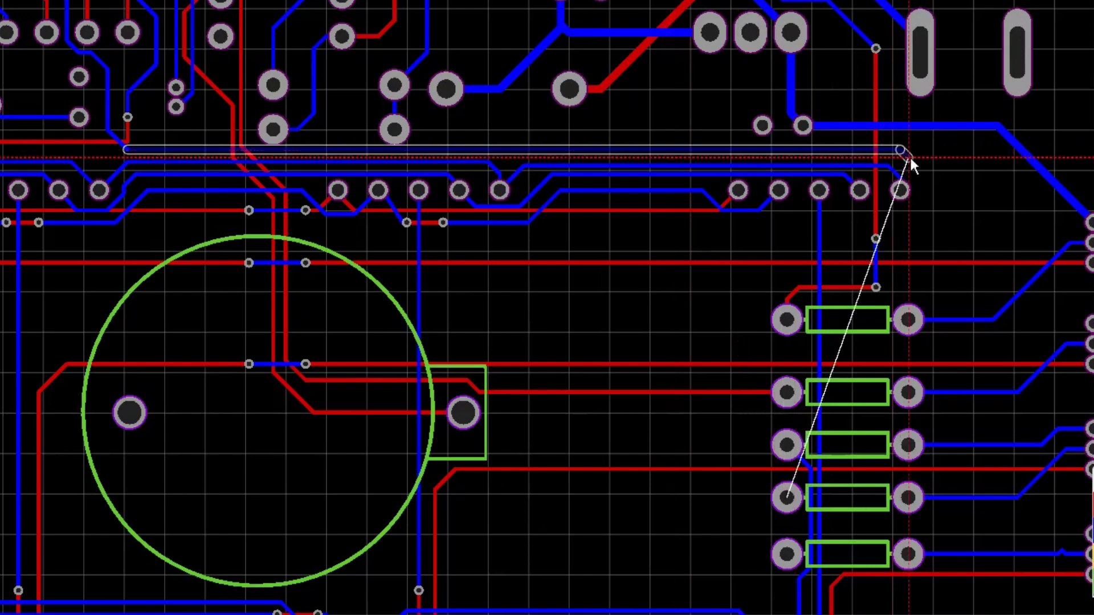
left_click(943, 199)
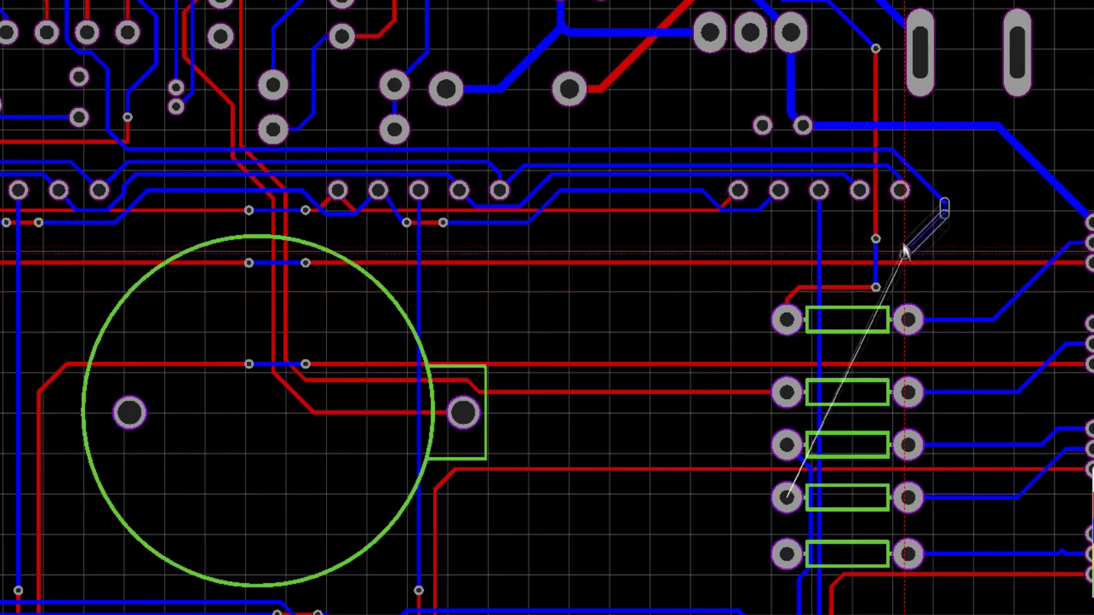
double_click(919, 251)
scroll(962, 238, "up", 5)
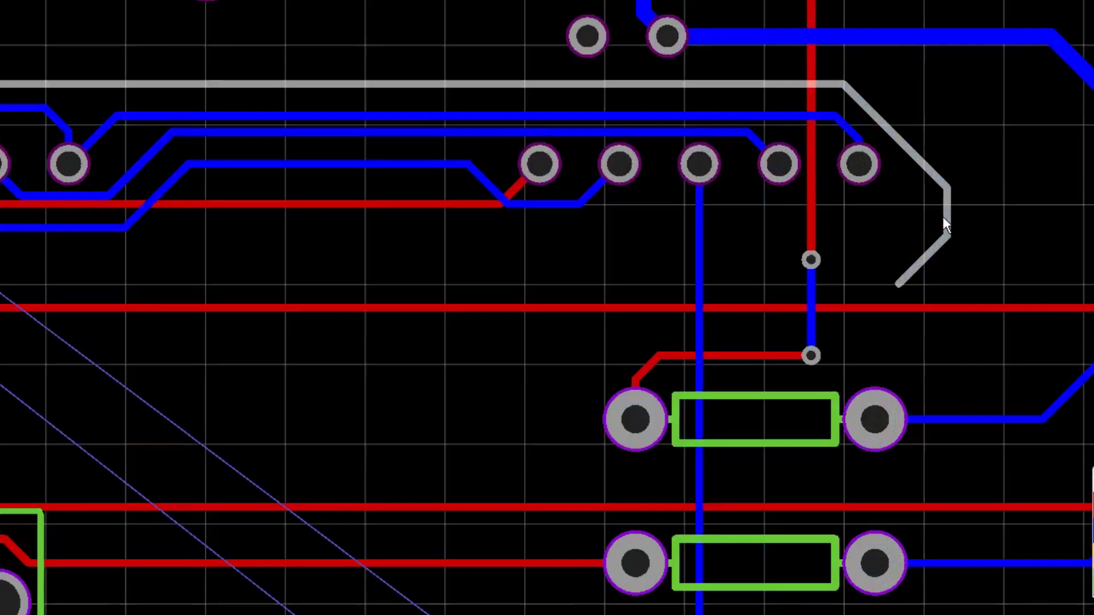
mouse_move(947, 249)
left_mouse_down()
mouse_move(872, 268)
mouse_move(845, 256)
left_mouse_up()
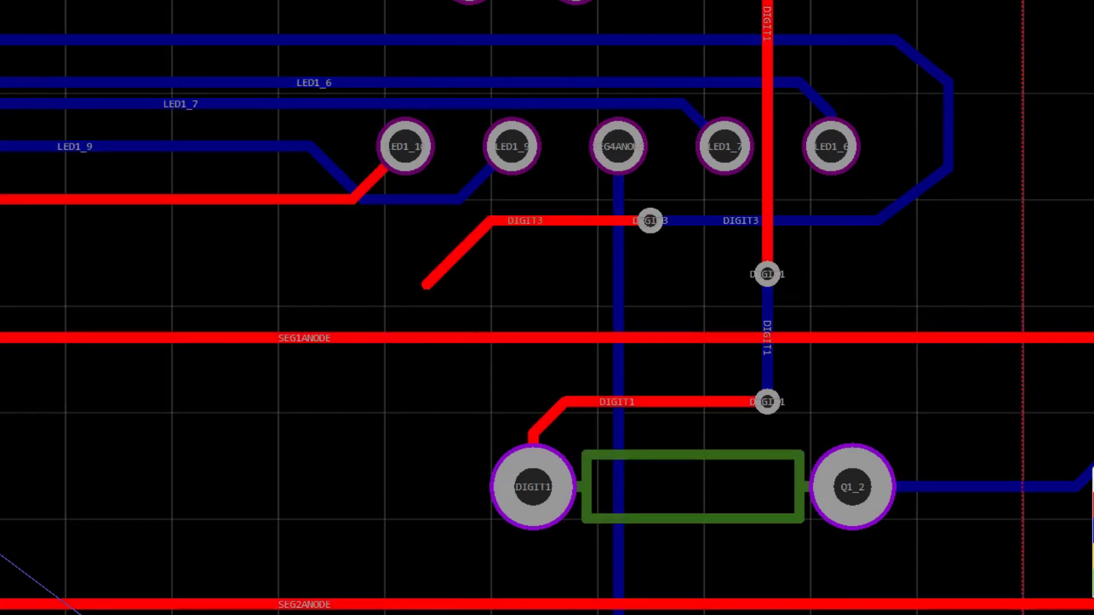
Step: Drop a via and continue DIGIT3 on the bottom layer to the DIGIT3 pad
key("v")
left_click(425, 288)
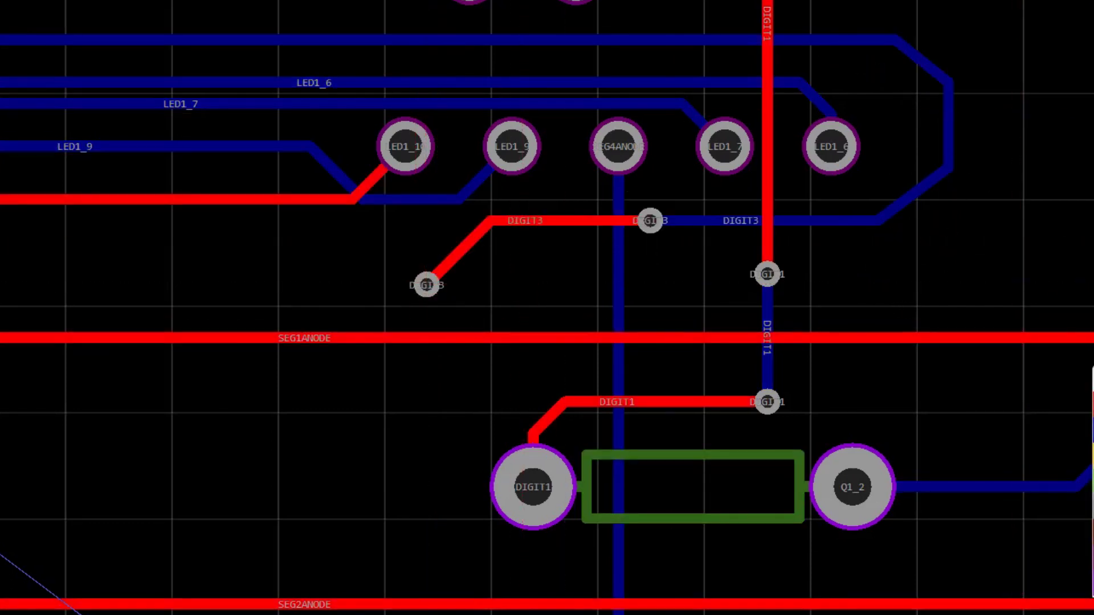
scroll(529, 296, "down", 6)
middle_click_drag(468, 302, 474, 349)
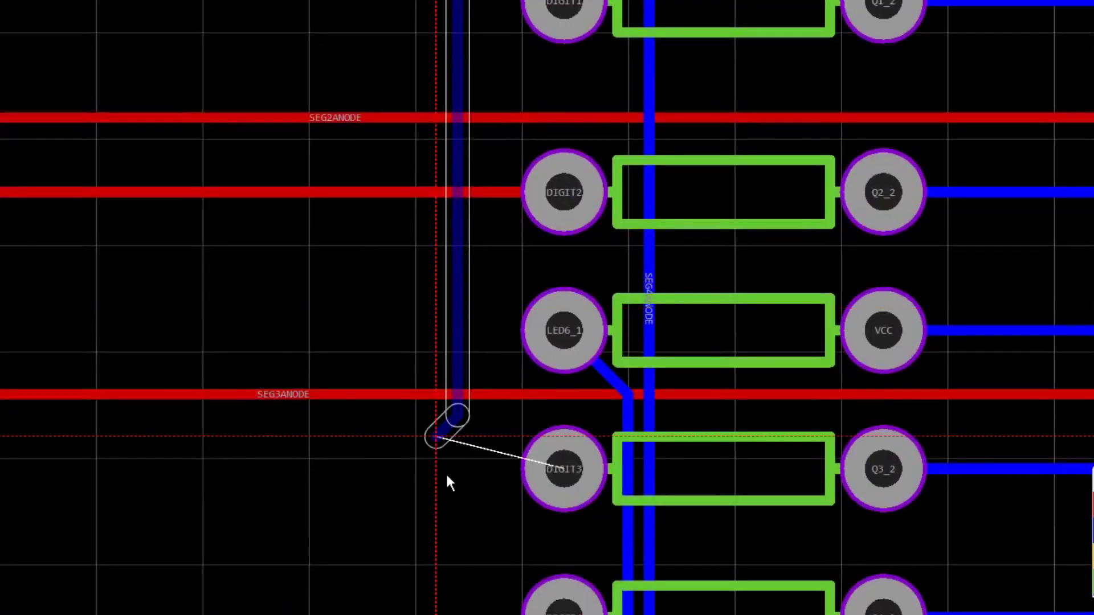
left_click(546, 487)
scroll(453, 497, "down", 3)
Step: Draw a bottom-layer copper area around the board outline so blue copper fills the board
key("k")
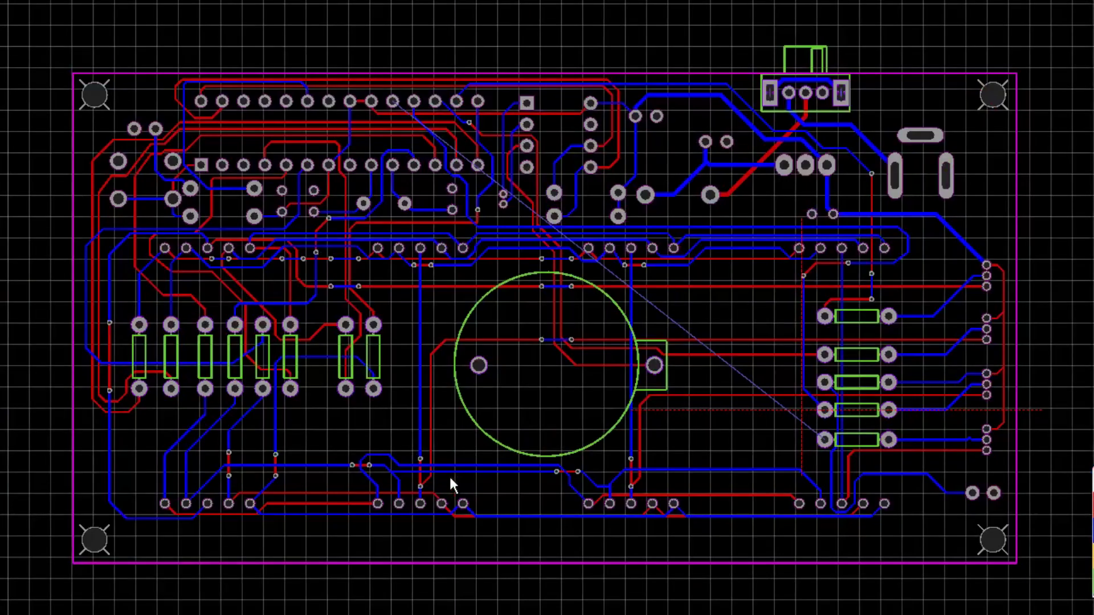
scroll(385, 104, "up", 3)
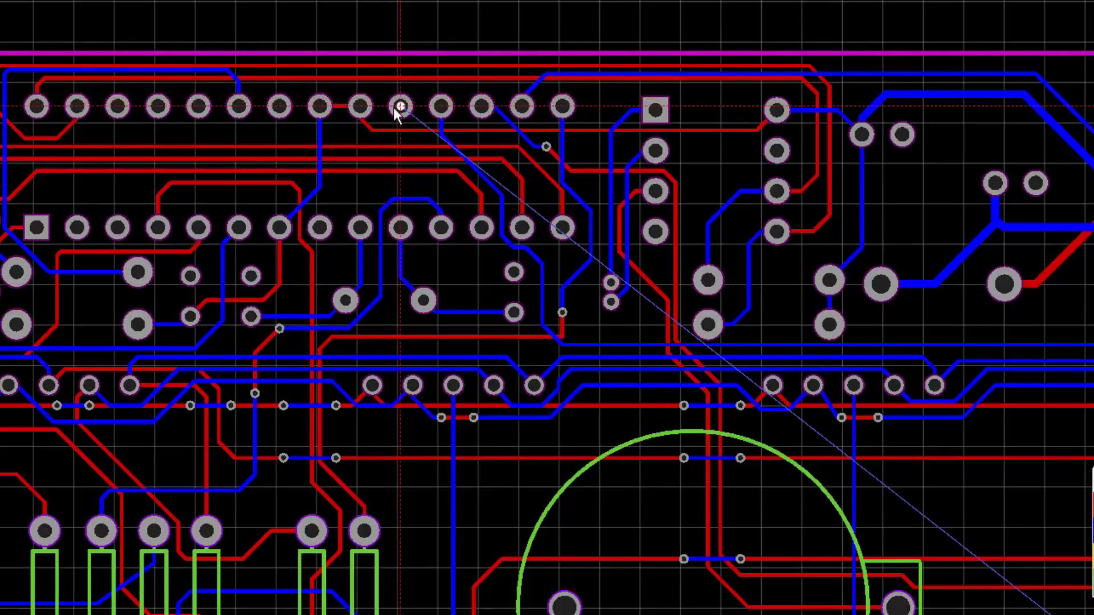
scroll(805, 594, "right", 5)
right_click_drag(805, 594, 612, 450)
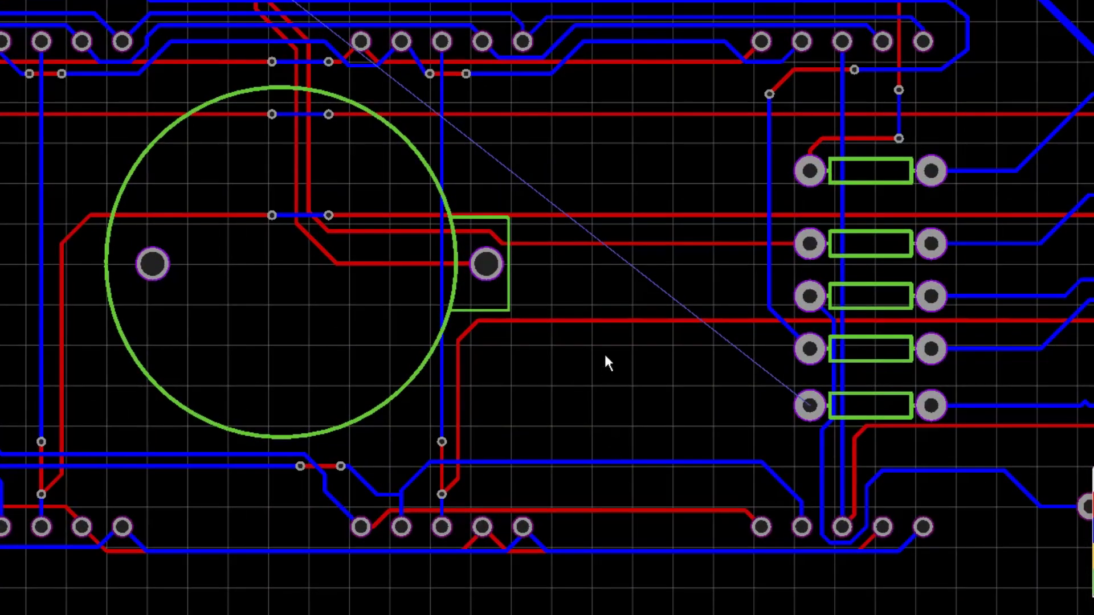
key("k")
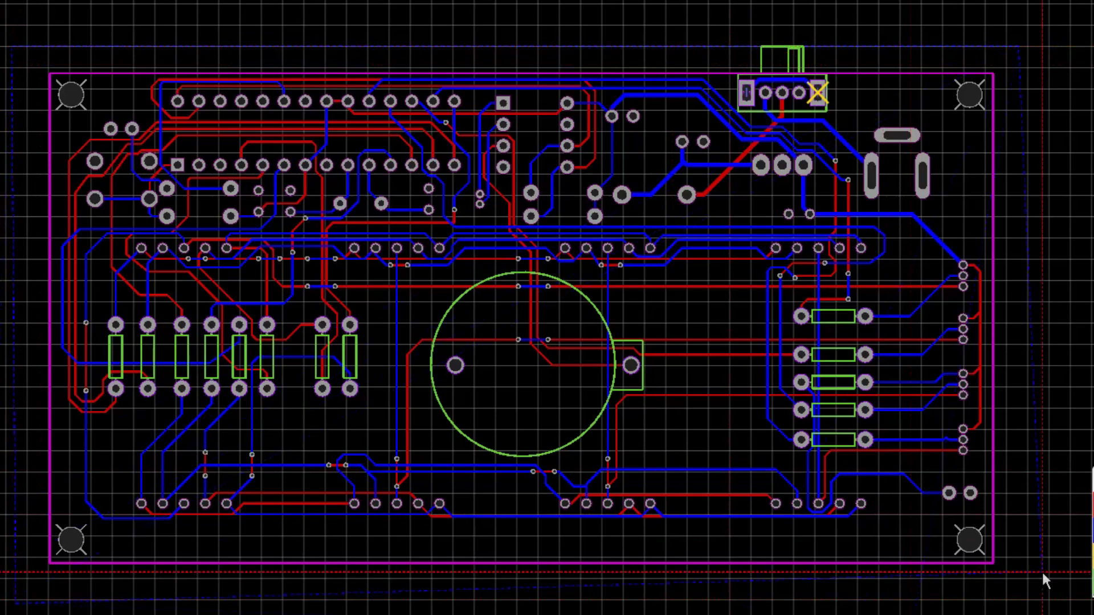
left_click(1032, 591)
right_click(1033, 590)
left_click(1027, 345)
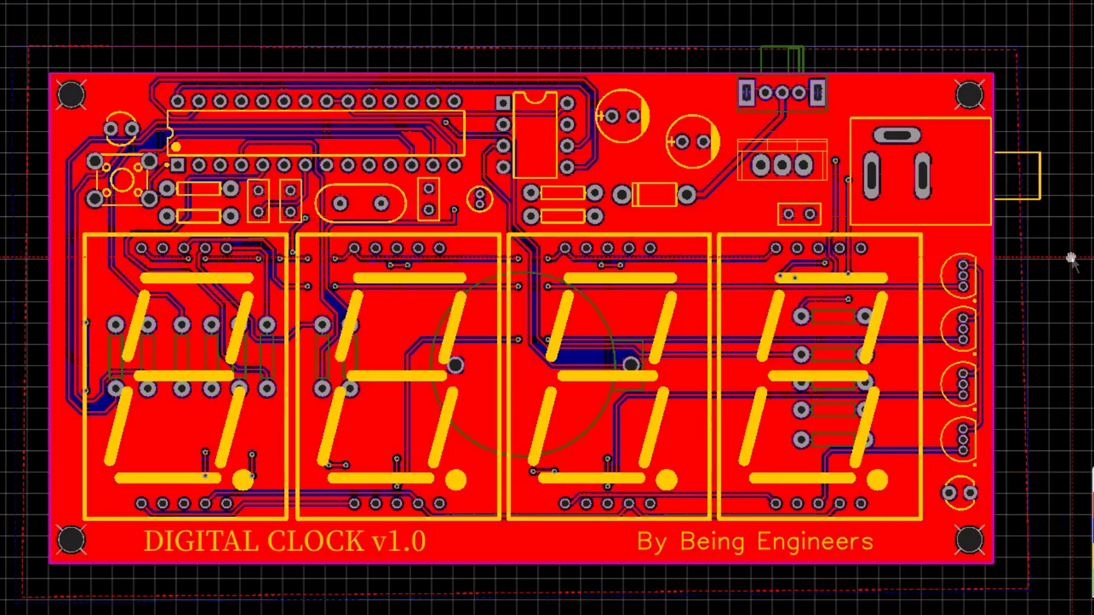
Step: Flood the top side with copper from the board outline and launch the 3D preview
left_click(1022, 259)
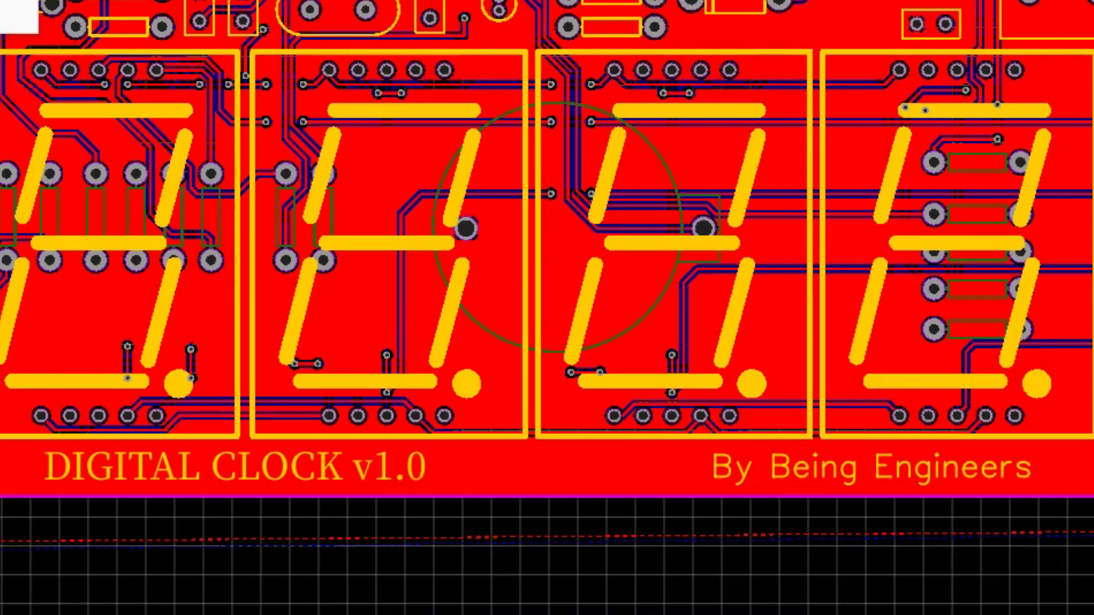
left_click(544, 115)
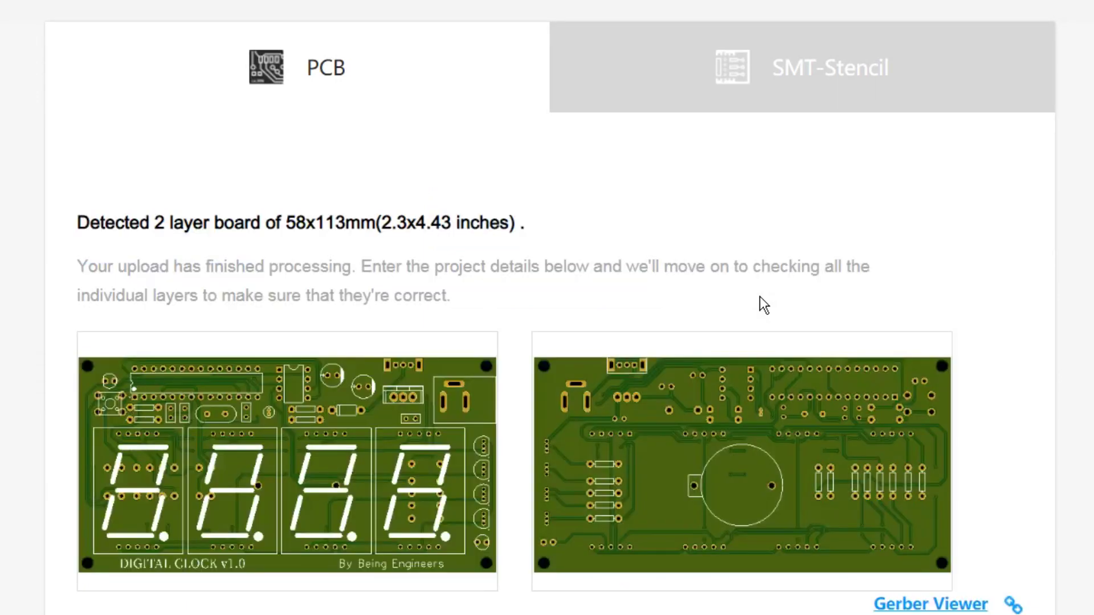
Step: Choose Green as the PCB colour for the 58x113mm two-layer board and review the remaining options
scroll(752, 534, "down", 2)
scroll(751, 531, "down", 8)
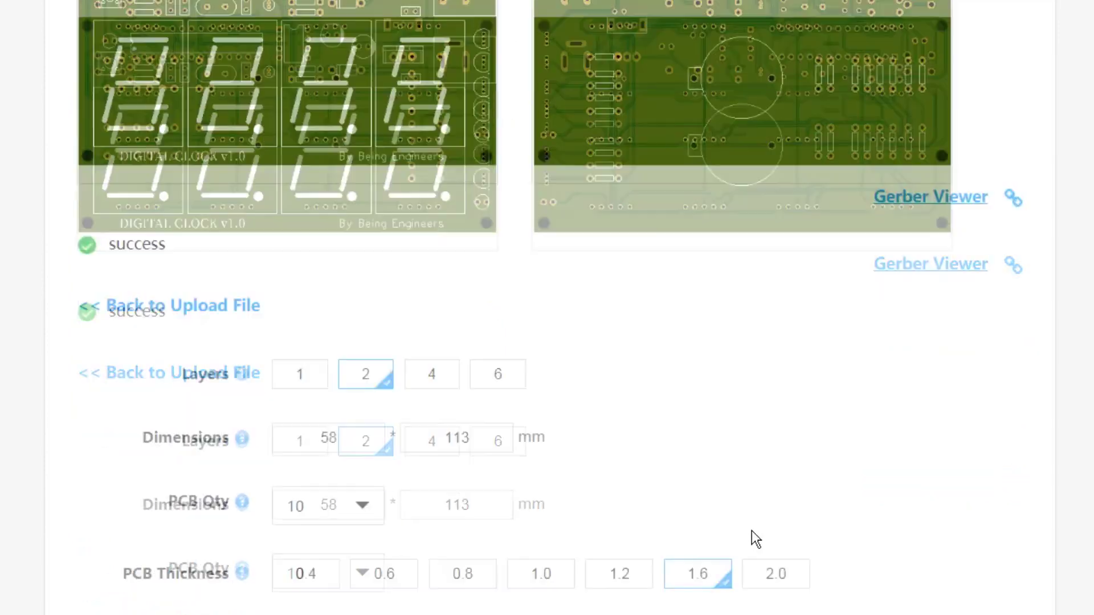
left_click(316, 487)
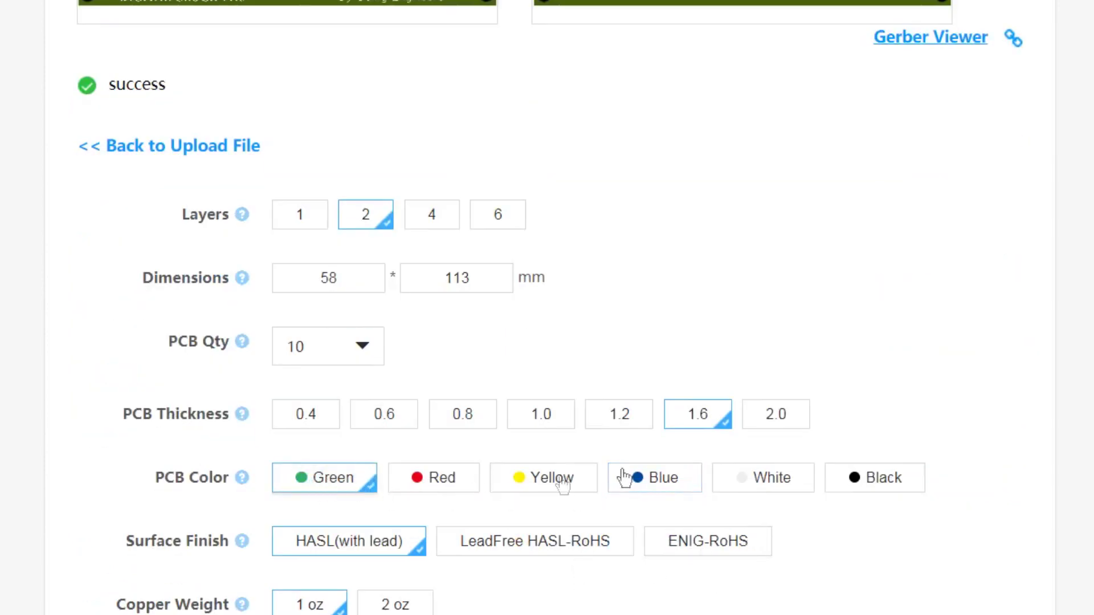
scroll(786, 456, "up", 8)
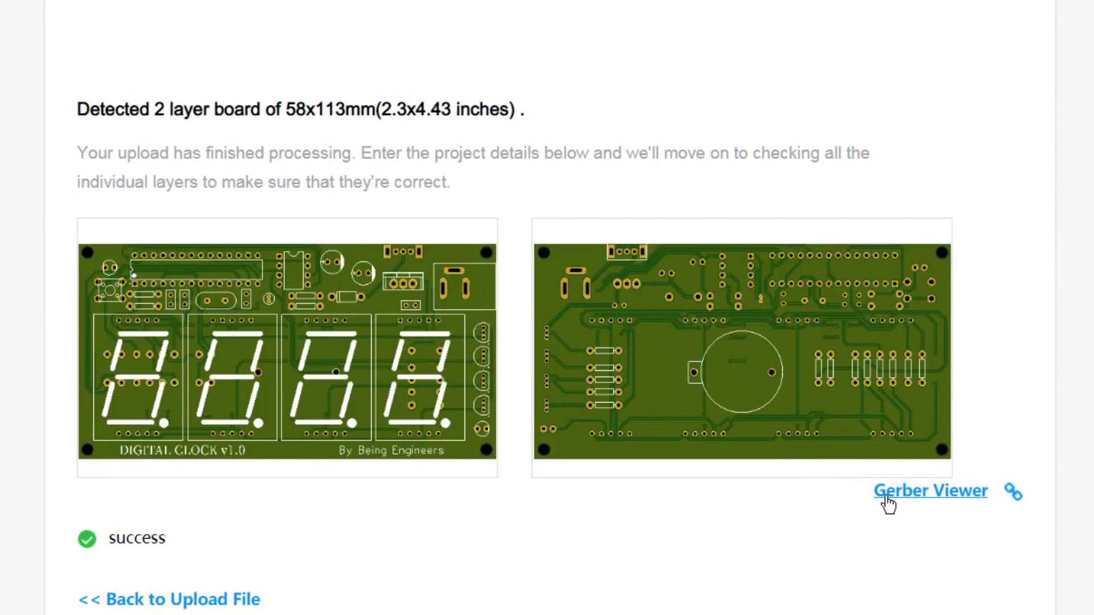
scroll(405, 246, "down", 12)
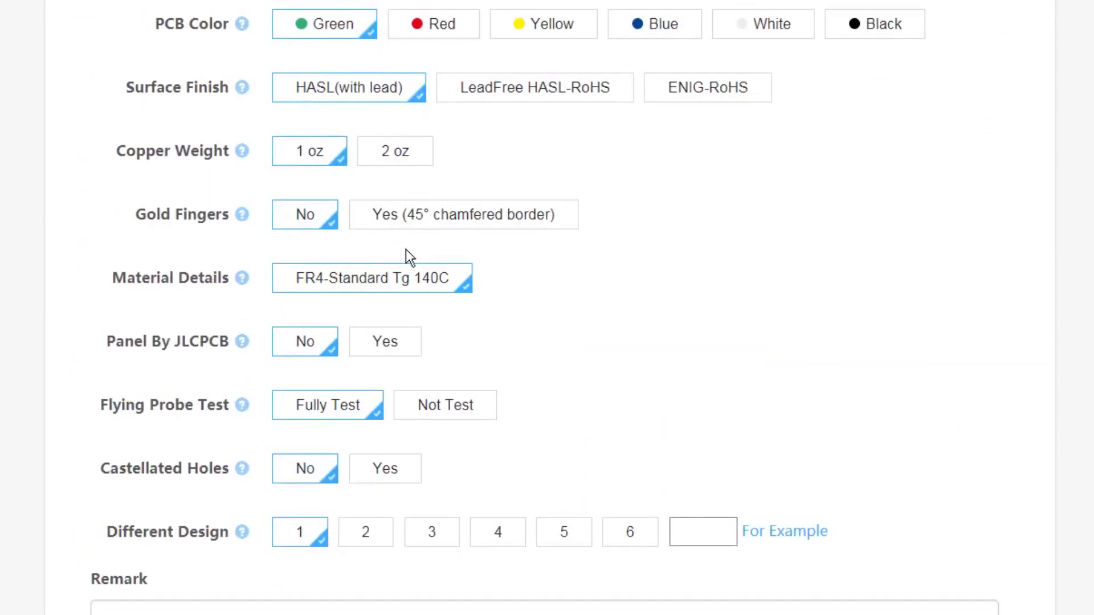
scroll(407, 251, "down", 3)
scroll(406, 248, "up", 6)
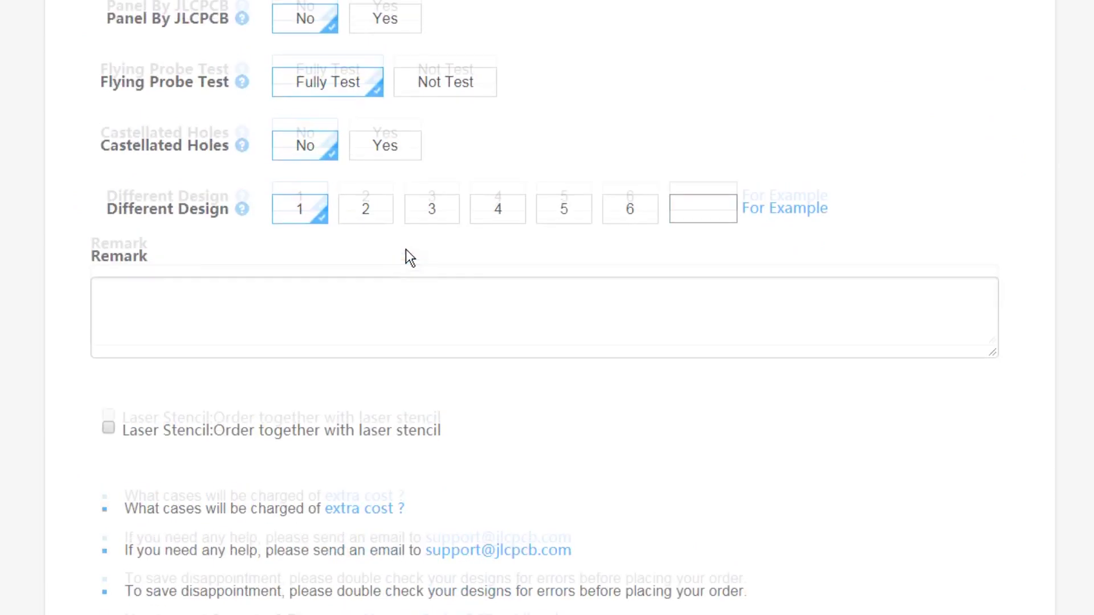
scroll(406, 248, "up", 4)
scroll(406, 248, "up", 4)
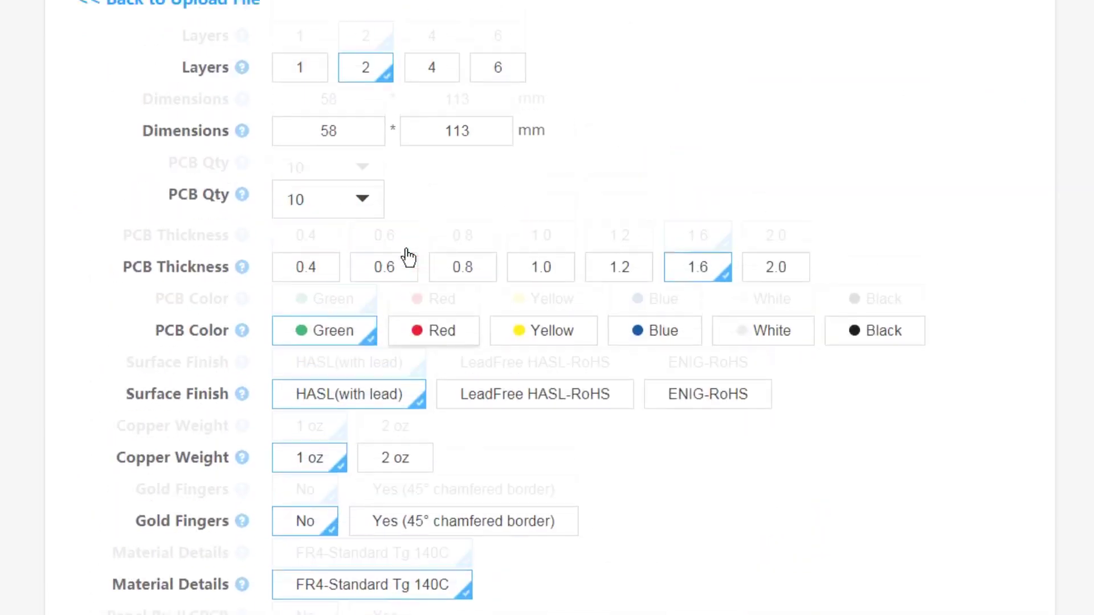
scroll(405, 248, "up", 2)
scroll(405, 248, "up", 4)
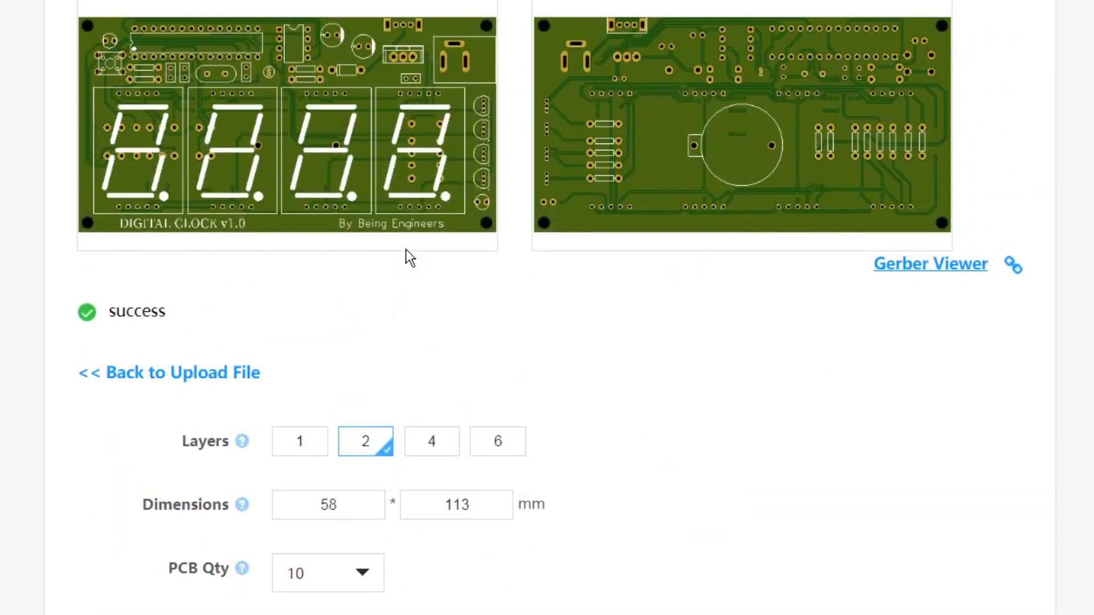
scroll(406, 248, "up", 4)
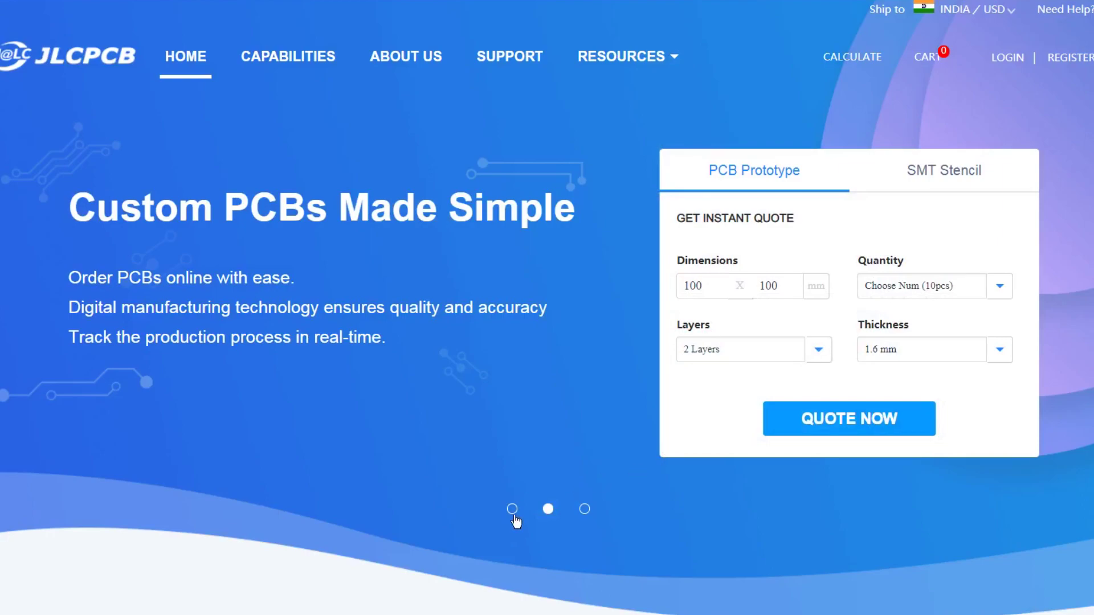
left_click(849, 419)
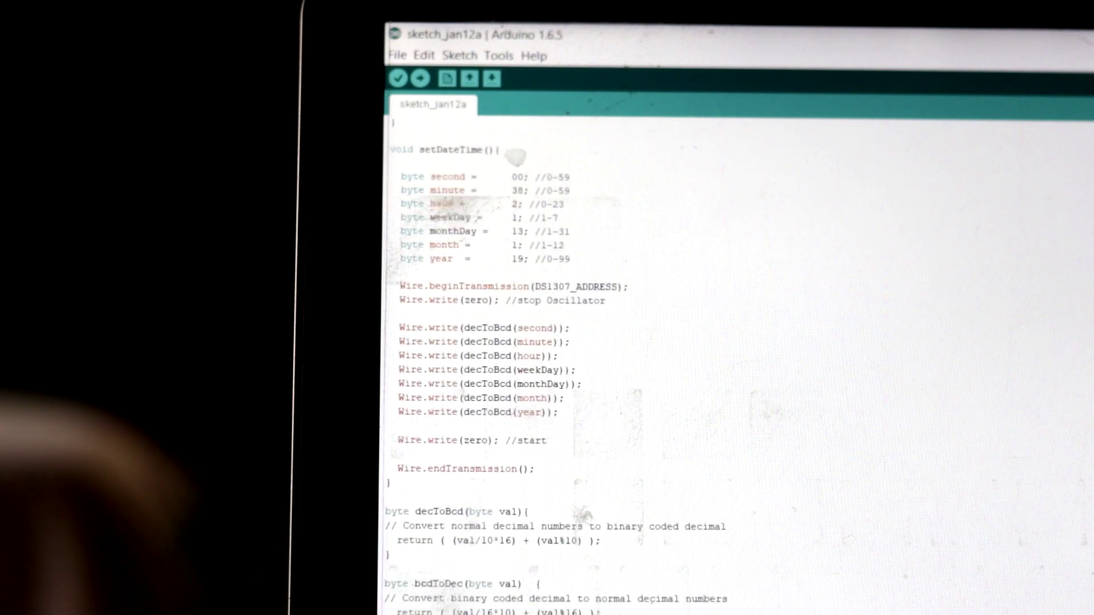
scroll(570, 342, "down", 5)
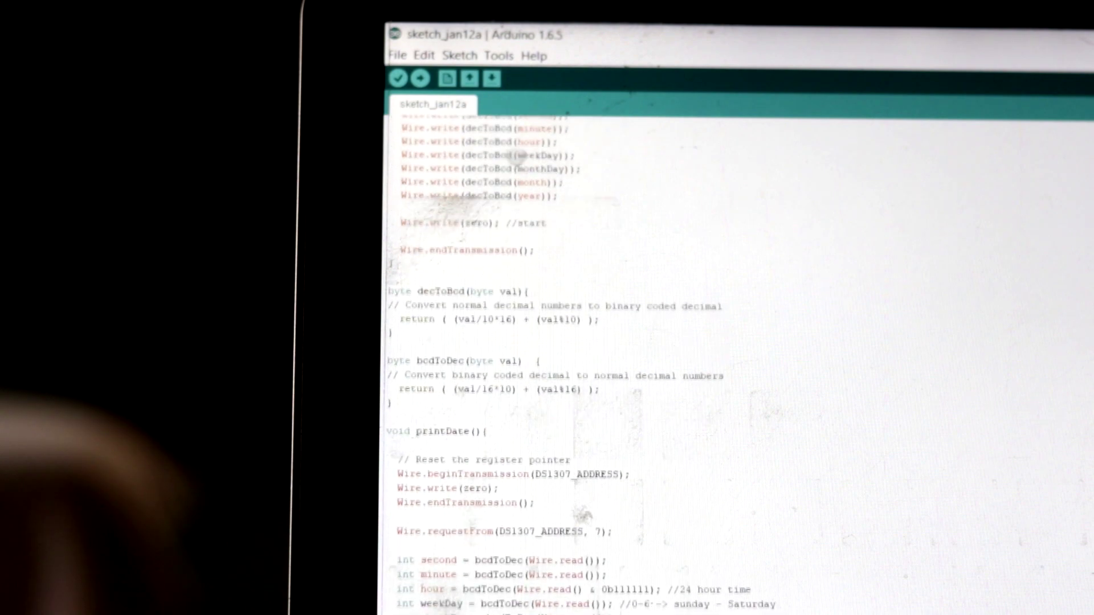
scroll(958, 543, "up", 15)
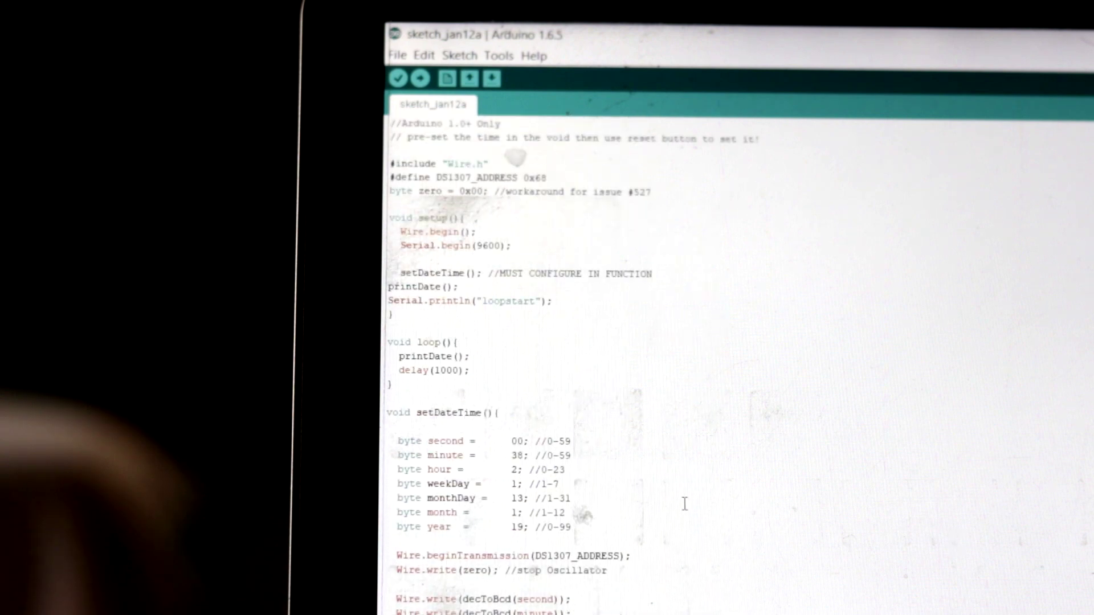
left_click_drag(586, 512, 406, 428)
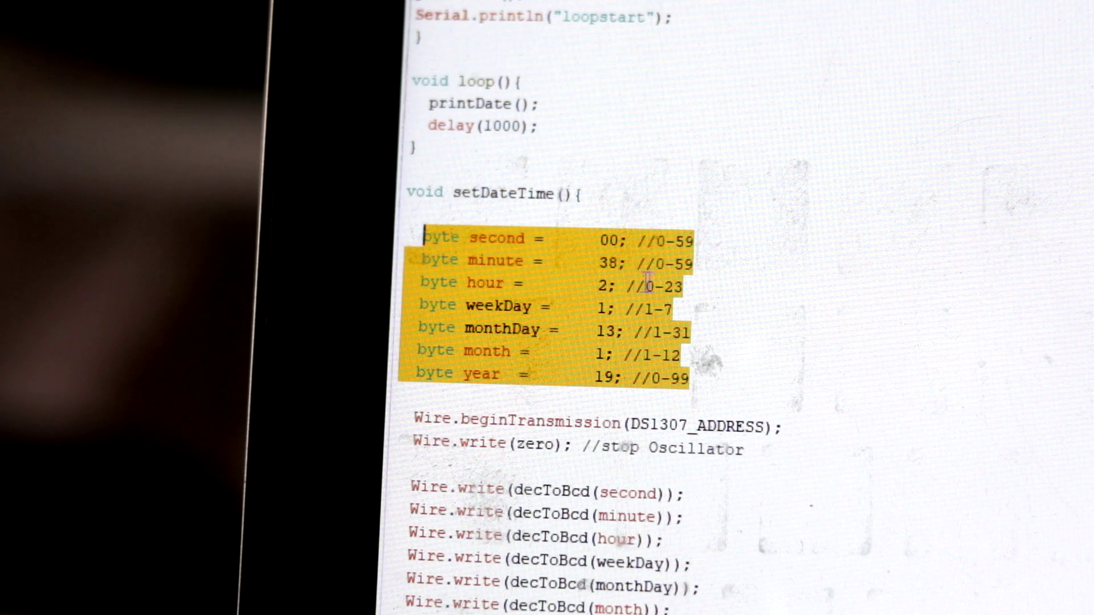
left_click(672, 285)
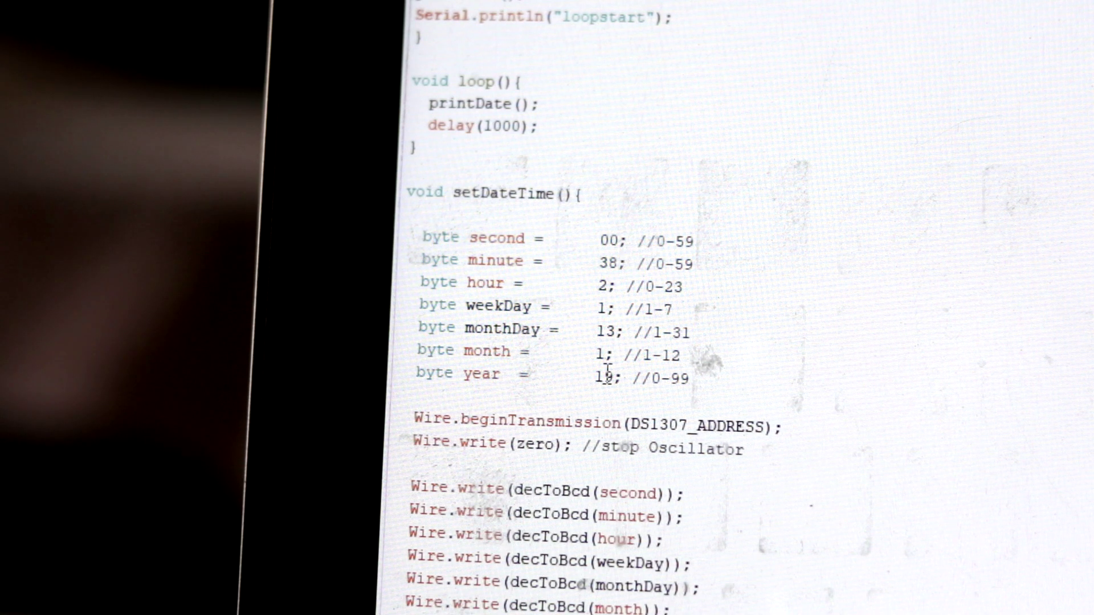
left_click_drag(621, 389, 601, 237)
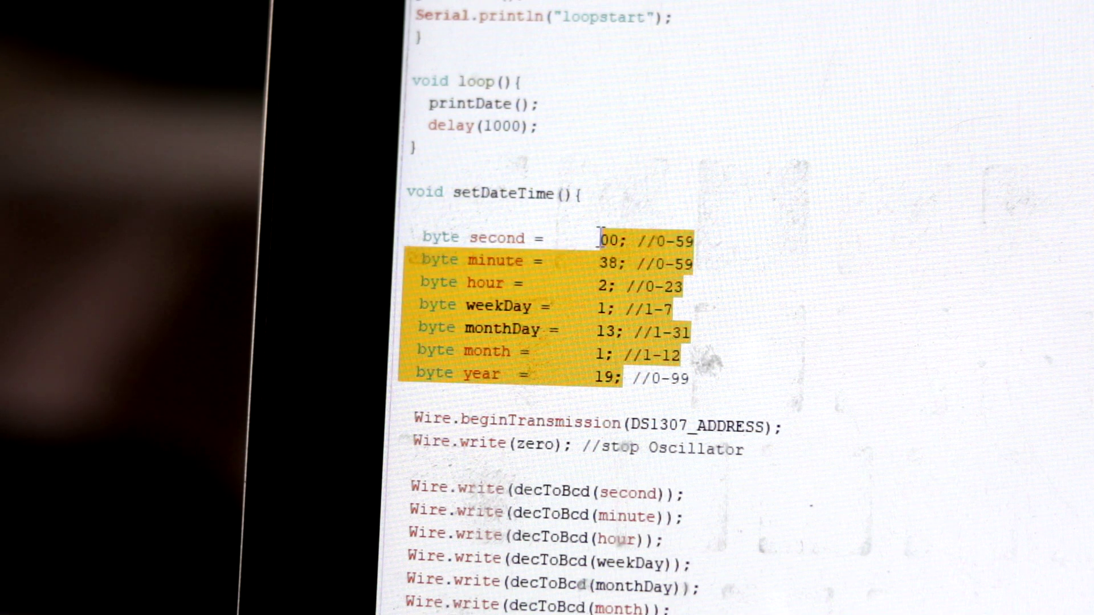
left_click(602, 238)
left_click_drag(716, 287, 562, 244)
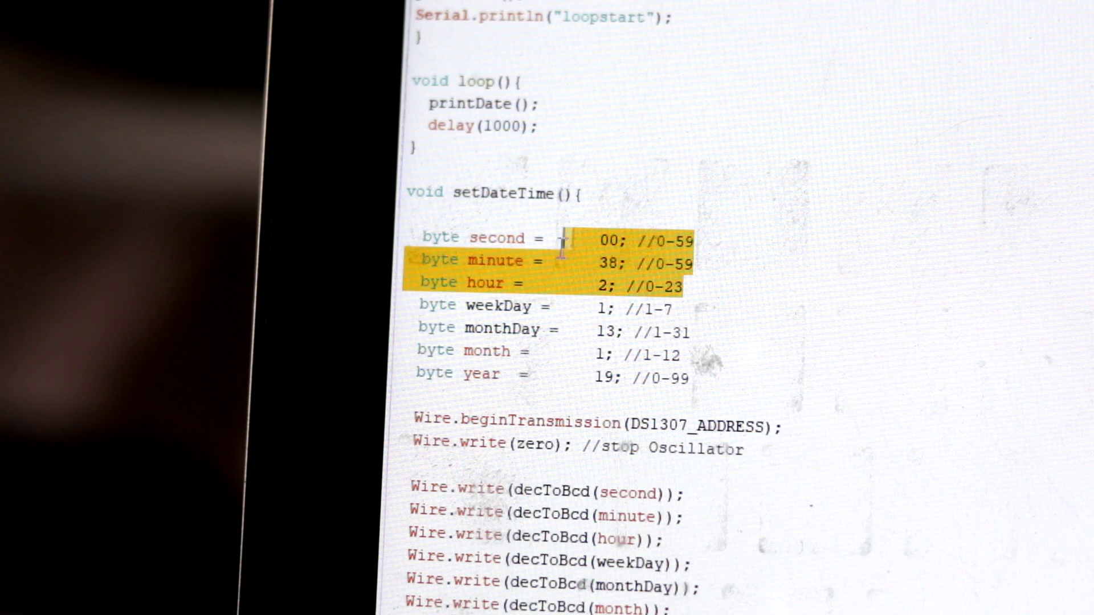
left_click_drag(489, 239, 398, 233)
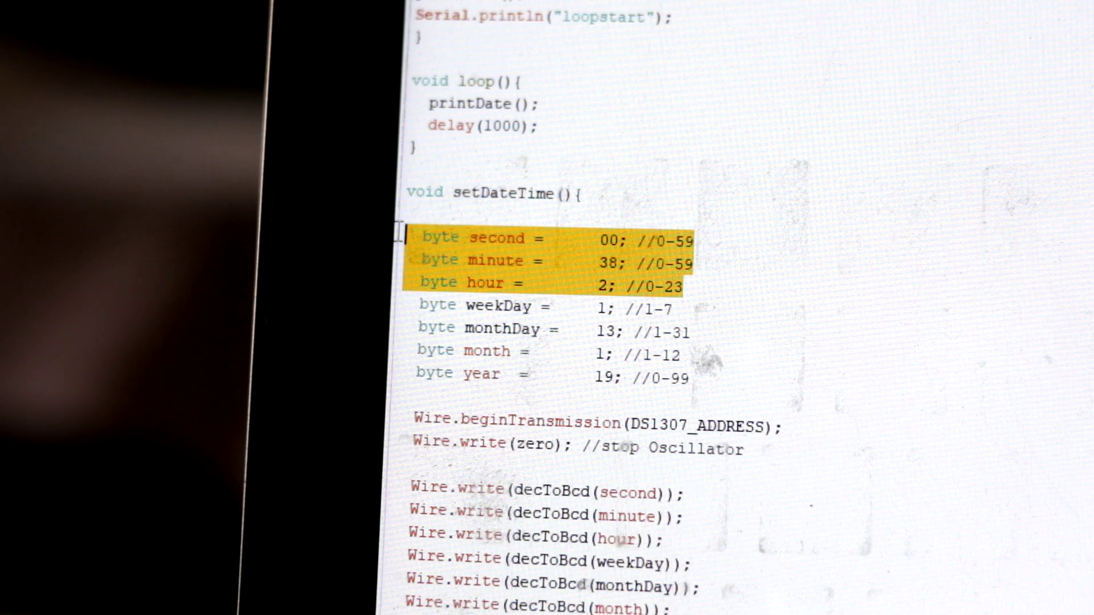
left_click(859, 277)
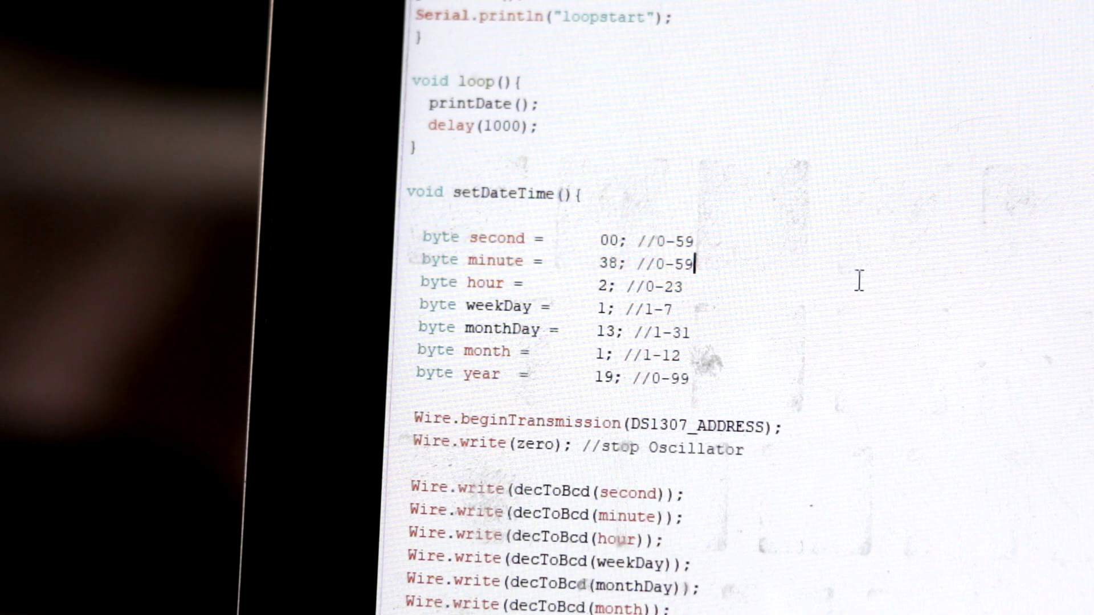